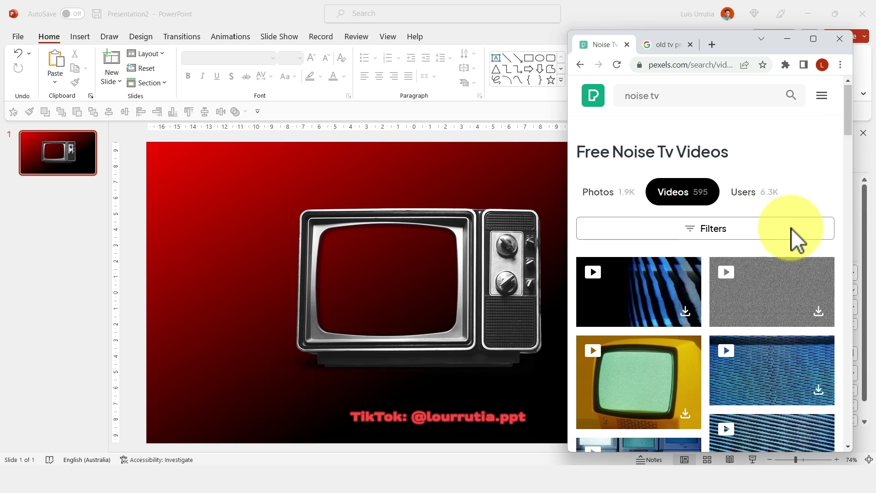
Browse the Pexels noise tv video results and download the free "White Noise on TV Screen" video.
{"action": "scroll", "coordinate": [791, 229], "scroll_direction": "down", "scroll_amount": 1}
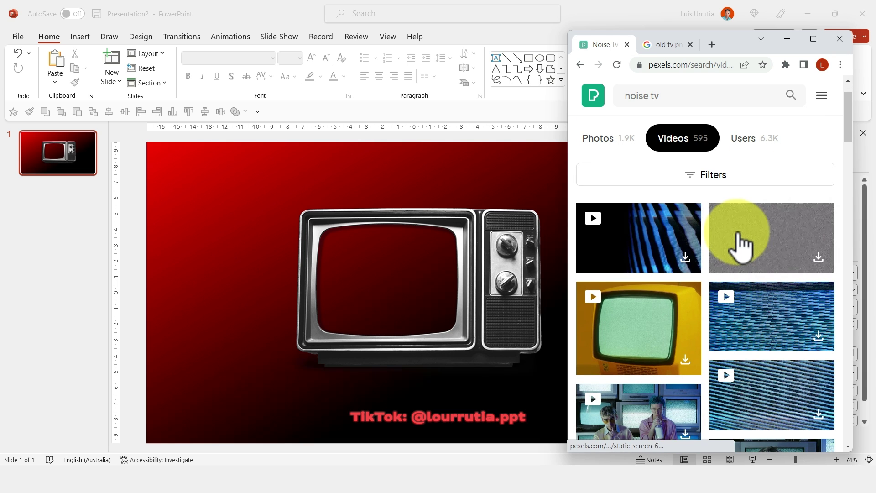
{"action": "scroll", "coordinate": [741, 246], "scroll_direction": "down", "scroll_amount": 2}
{"action": "scroll", "coordinate": [772, 297], "scroll_direction": "down", "scroll_amount": 3}
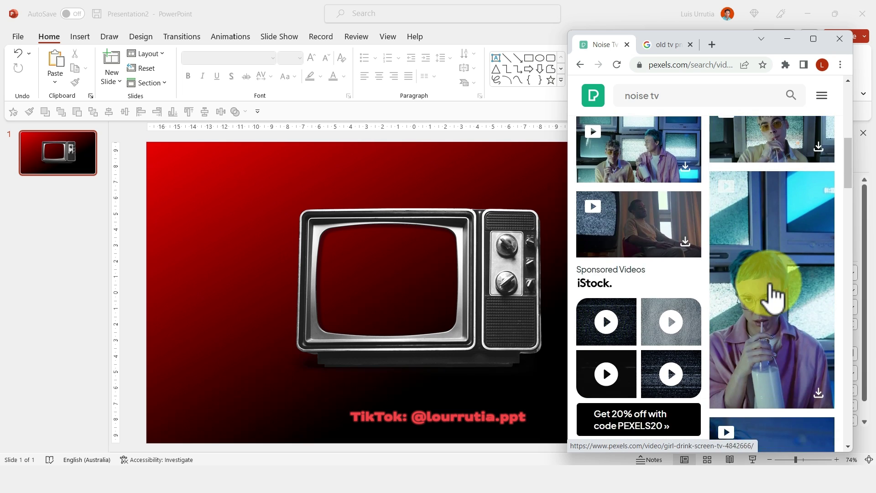
{"action": "scroll", "coordinate": [773, 297], "scroll_direction": "down", "scroll_amount": 3}
{"action": "scroll", "coordinate": [736, 314], "scroll_direction": "down", "scroll_amount": 9}
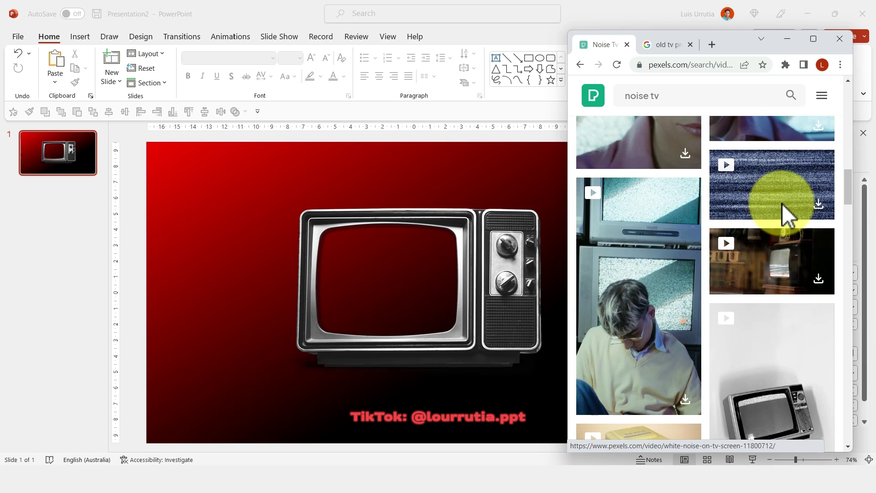
{"action": "left_click_drag", "start_coordinate": [568, 225], "coordinate": [547, 221]}
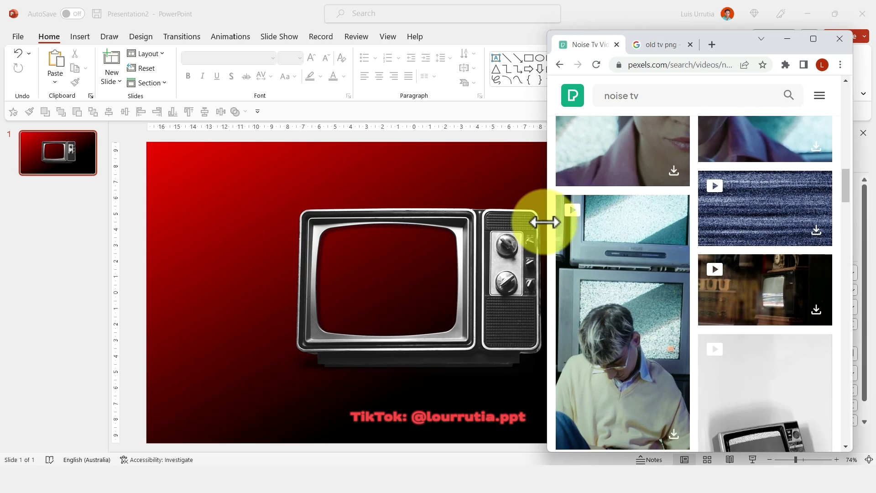
{"action": "left_click", "coordinate": [726, 194]}
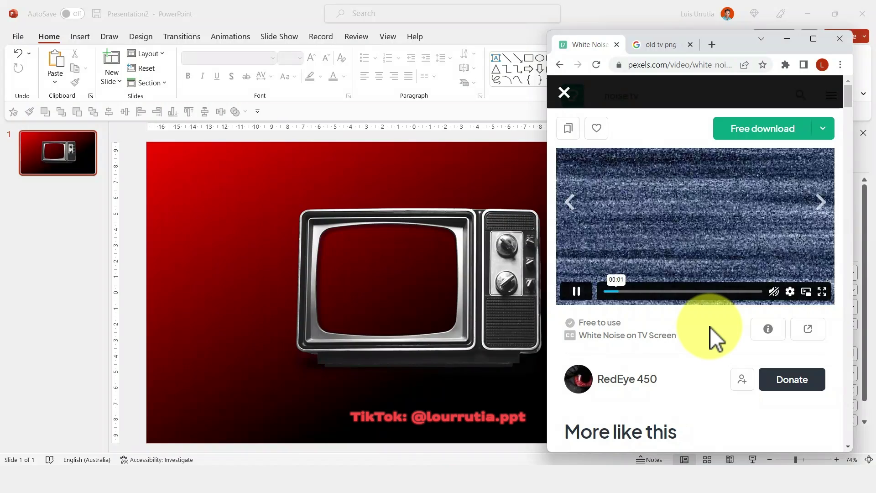
{"action": "left_click", "coordinate": [757, 128]}
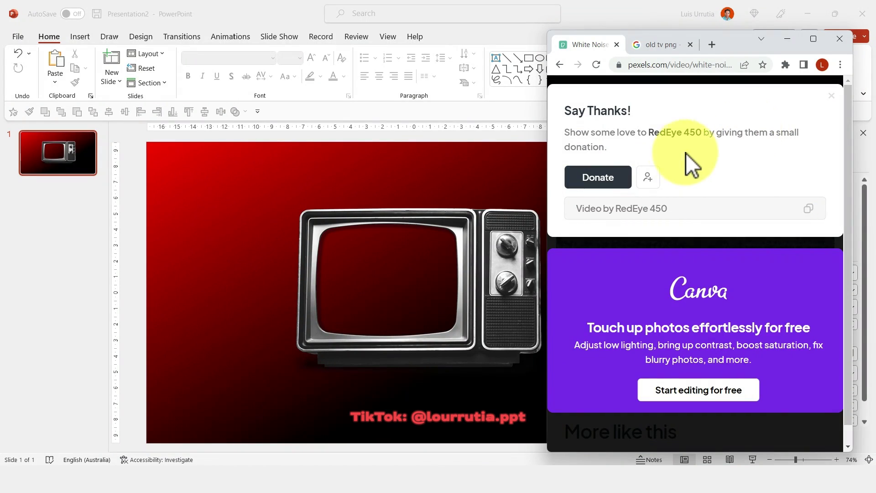
Insert the downloaded noise video into the PowerPoint slide and shrink it to about 7.15 × 12.71 cm over the TV's screen.
{"action": "left_click_drag", "start_coordinate": [724, 395], "coordinate": [757, 193]}
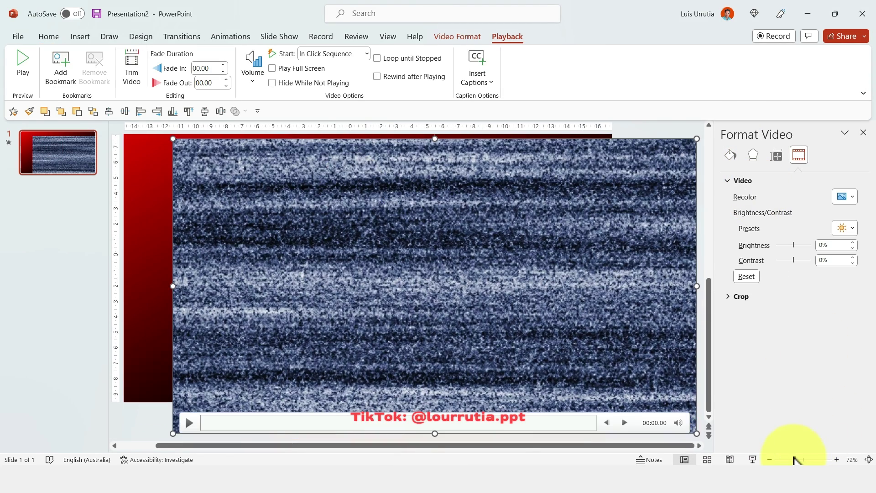
{"action": "left_click", "coordinate": [791, 459]}
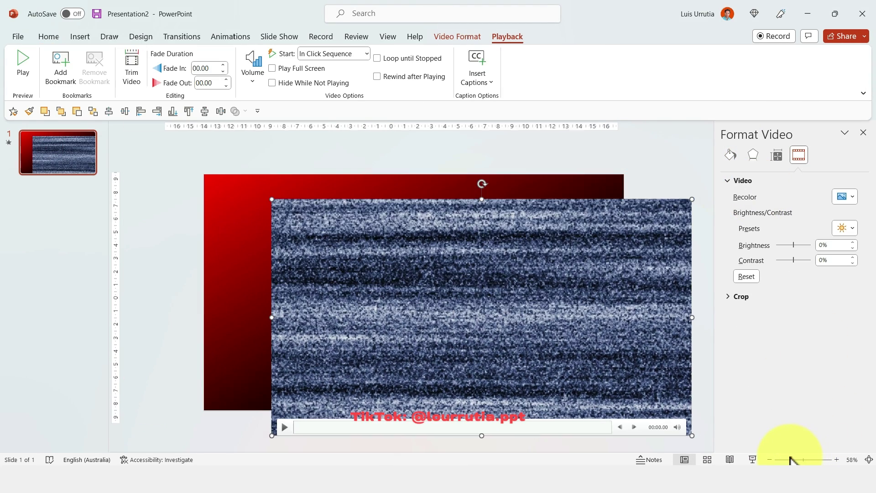
{"action": "left_click_drag", "start_coordinate": [575, 361], "coordinate": [522, 338]}
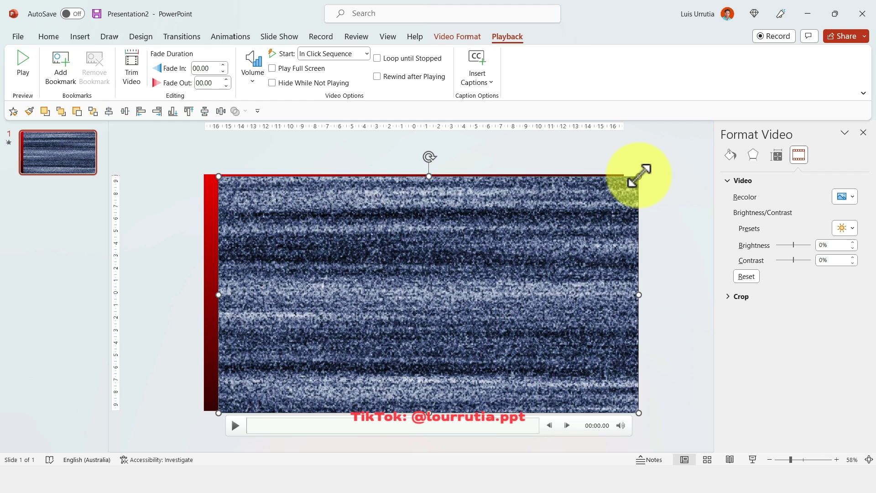
{"action": "left_click_drag", "start_coordinate": [639, 175], "coordinate": [505, 251]}
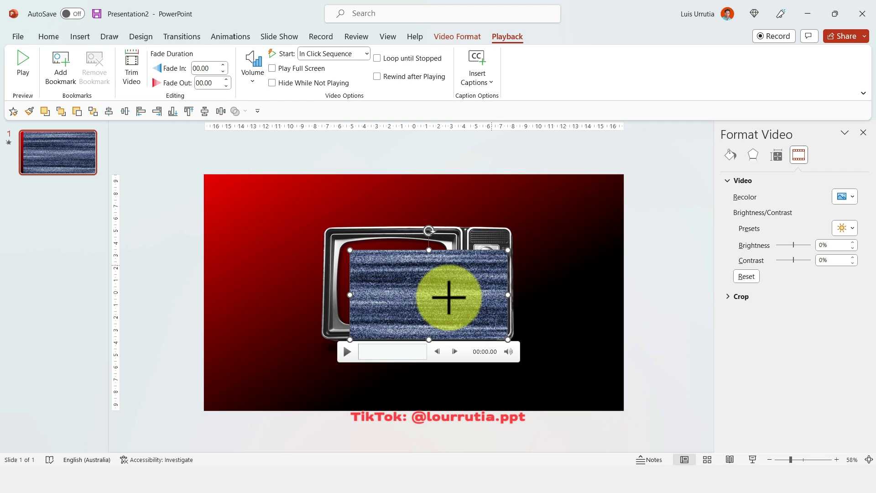
{"action": "left_click_drag", "start_coordinate": [450, 297], "coordinate": [413, 289]}
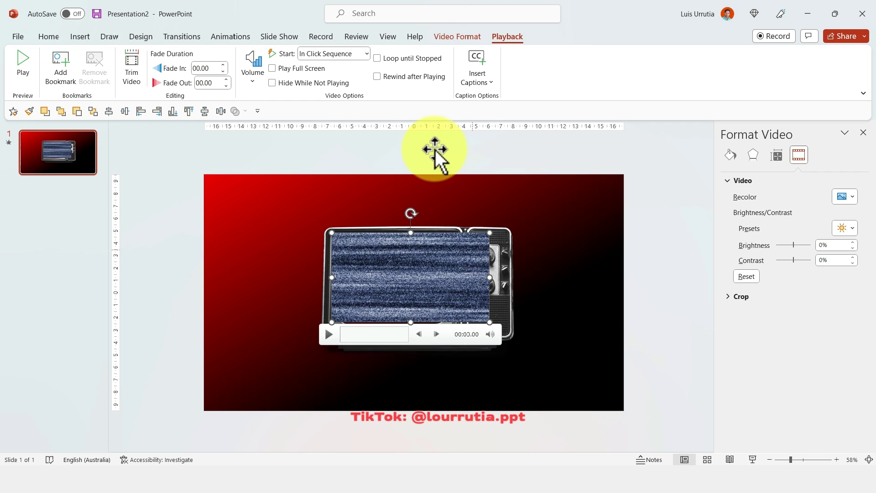
Crop the video frame to about 7.9 × 10.54 cm so it covers only the TV's screen area.
{"action": "left_click", "coordinate": [49, 37]}
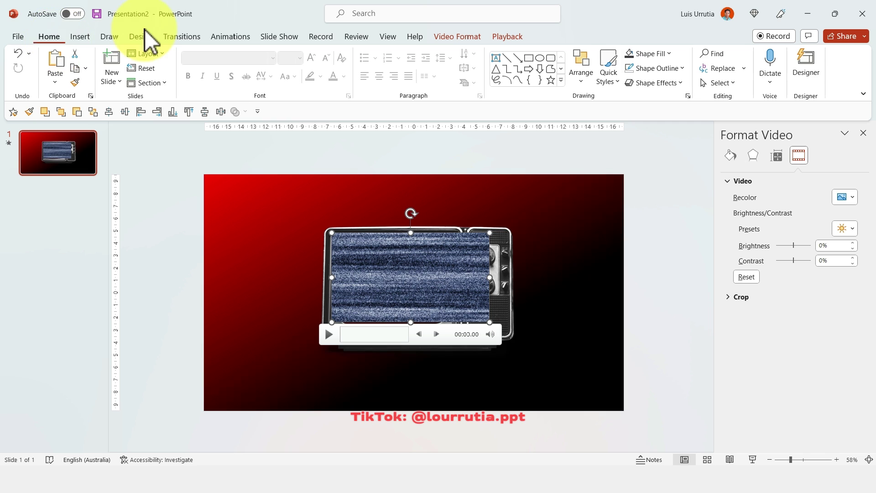
{"action": "left_click", "coordinate": [508, 37]}
{"action": "left_click", "coordinate": [457, 37]}
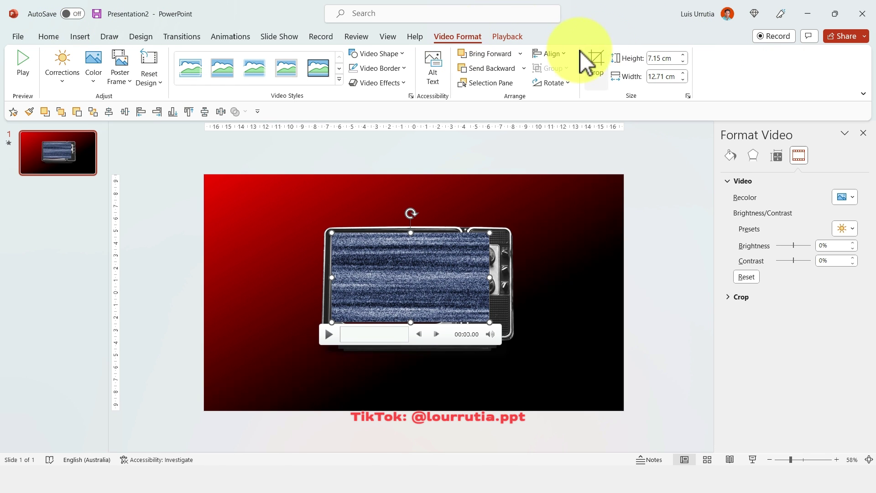
{"action": "left_click", "coordinate": [596, 62]}
{"action": "left_click_drag", "start_coordinate": [488, 318], "coordinate": [462, 331]}
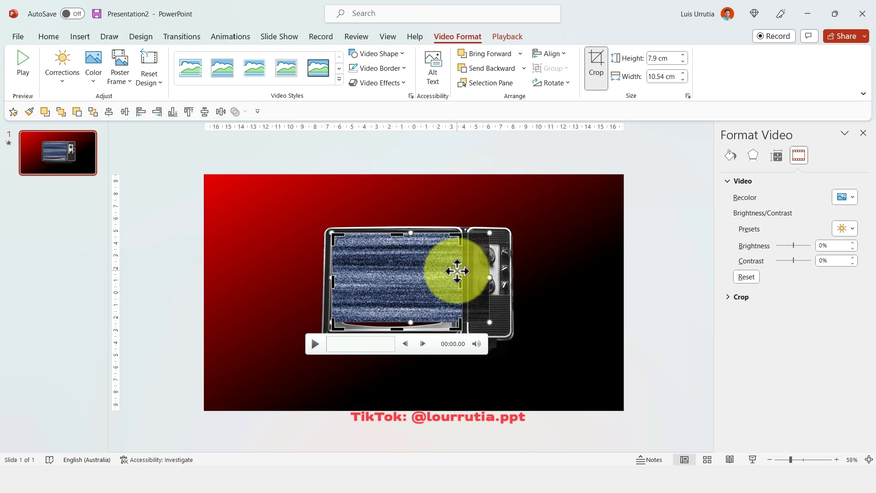
Reposition and enlarge the video inside its crop frame until it fills the frame, and finish cropping.
{"action": "left_click_drag", "start_coordinate": [433, 277], "coordinate": [415, 283]}
{"action": "key", "text": "ctrl"}
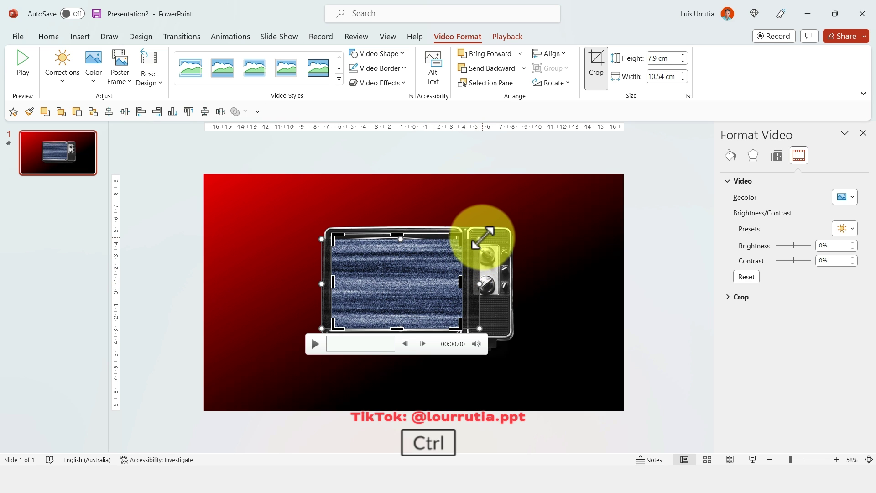
{"action": "left_click_drag", "start_coordinate": [479, 239], "coordinate": [497, 228]}
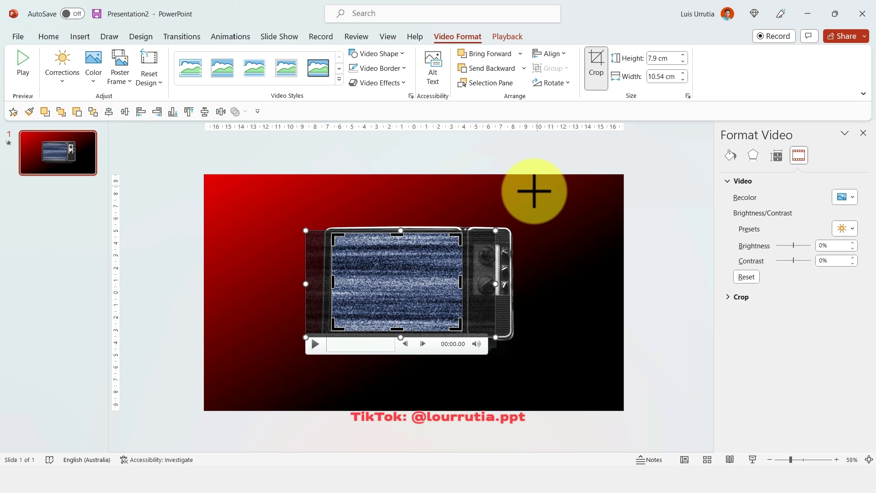
{"action": "left_click", "coordinate": [557, 147]}
Send the noise video to the back, behind the TV picture.
{"action": "left_click", "coordinate": [407, 268]}
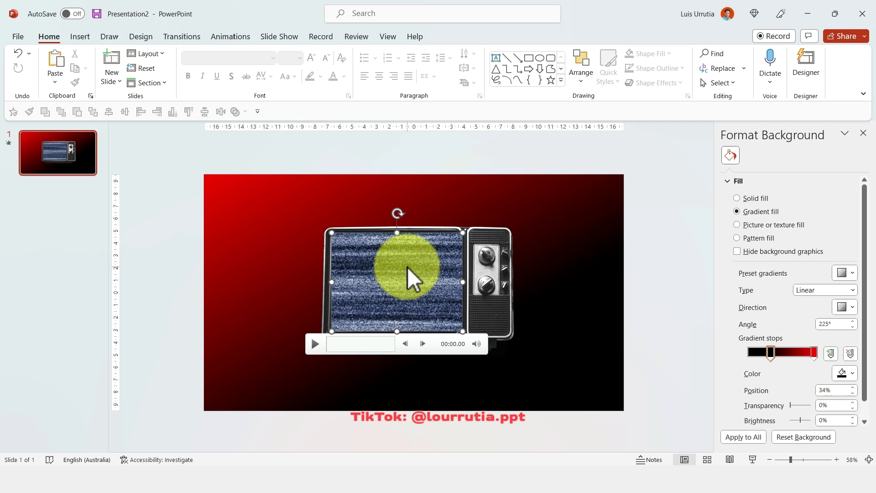
{"action": "right_click", "coordinate": [408, 267]}
{"action": "left_click", "coordinate": [468, 301]}
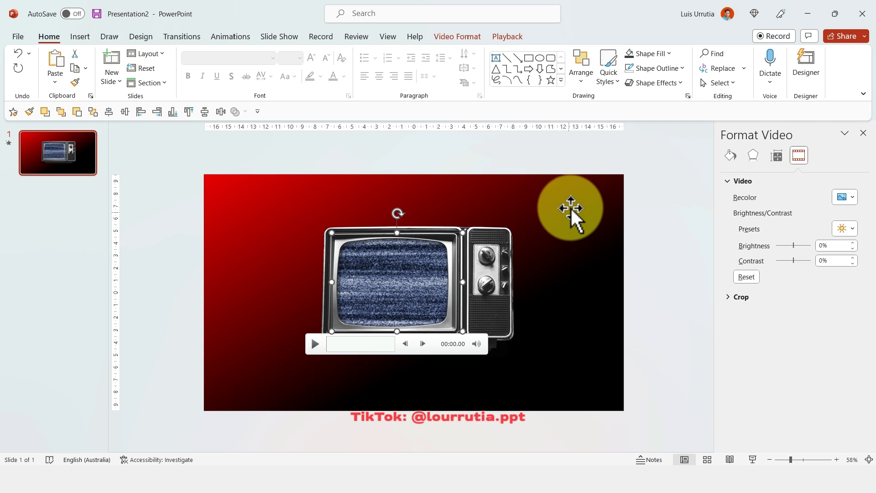
Select the TV picture and the noise video together and enlarge both proportionally around the centre.
{"action": "left_click", "coordinate": [570, 207]}
{"action": "left_click_drag", "start_coordinate": [575, 200], "coordinate": [254, 376]}
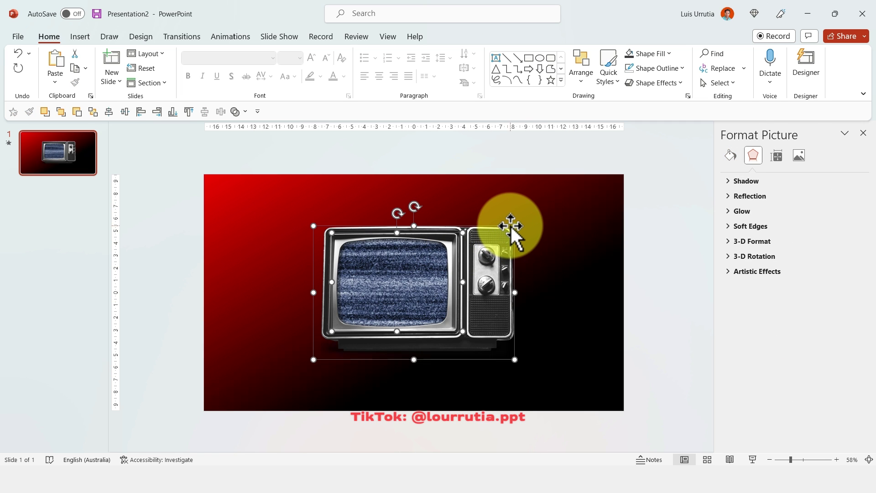
{"action": "mouse_move", "coordinate": [514, 226]}
{"action": "left_mouse_down"}
{"action": "mouse_move", "coordinate": [540, 218]}
{"action": "mouse_move", "coordinate": [516, 235]}
{"action": "left_mouse_up"}
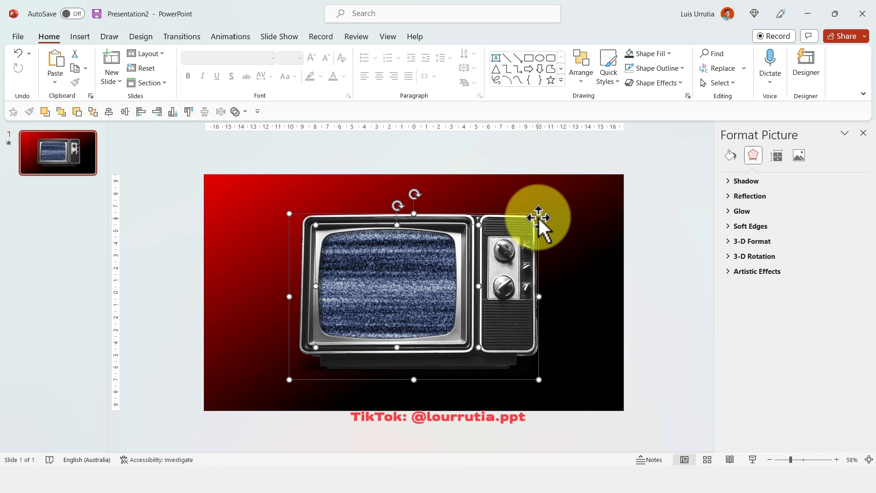
{"action": "left_click_drag", "start_coordinate": [546, 206], "coordinate": [532, 218]}
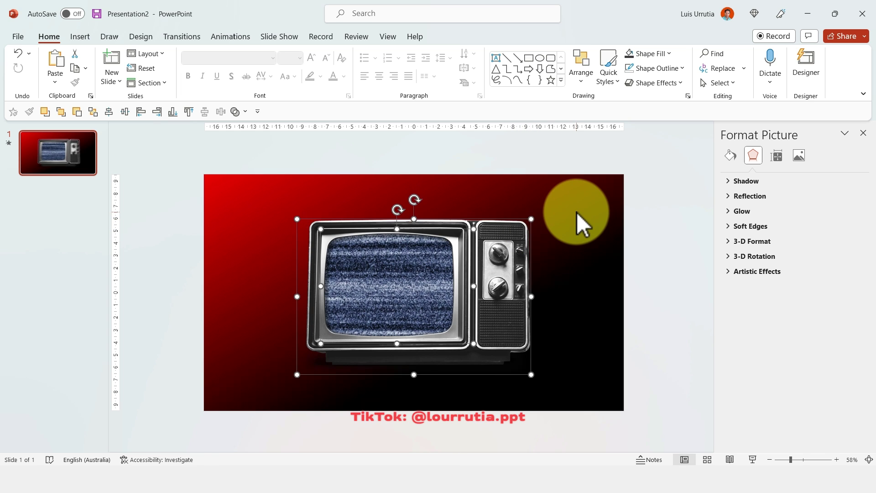
{"action": "left_click", "coordinate": [577, 212]}
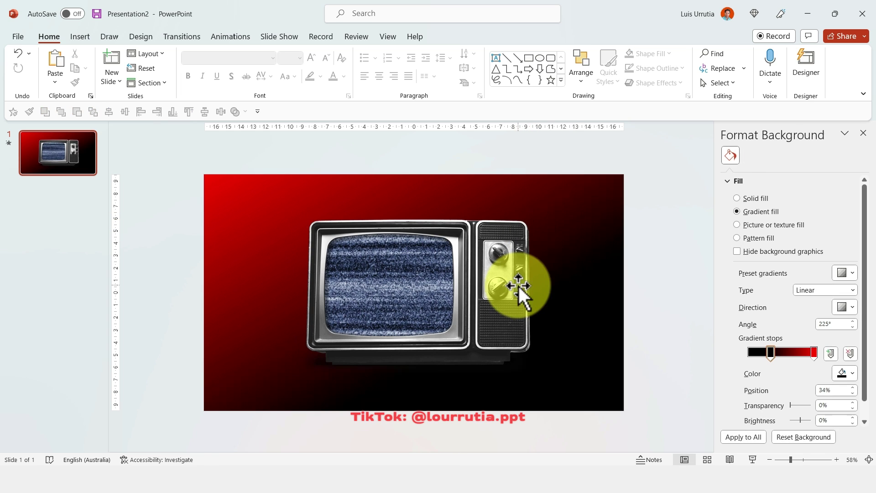
Draw a black-filled rectangle about 9.2 × 11.74 cm over the TV's screen and send it to the back.
{"action": "left_click", "coordinate": [528, 58]}
{"action": "left_click_drag", "start_coordinate": [318, 227], "coordinate": [463, 343]}
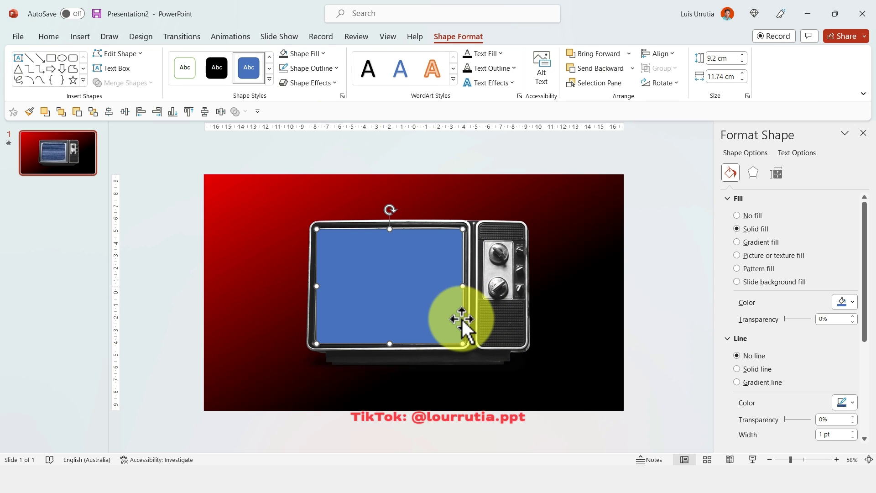
{"action": "left_click", "coordinate": [303, 54]}
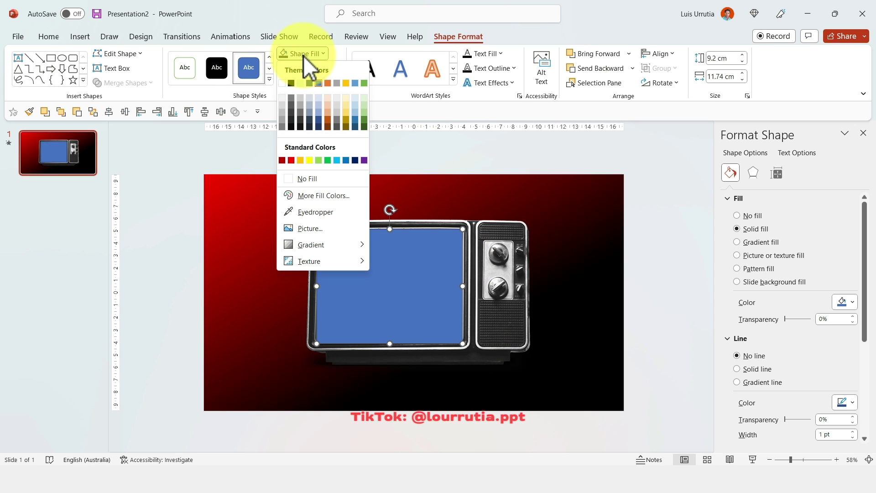
{"action": "left_click", "coordinate": [293, 85]}
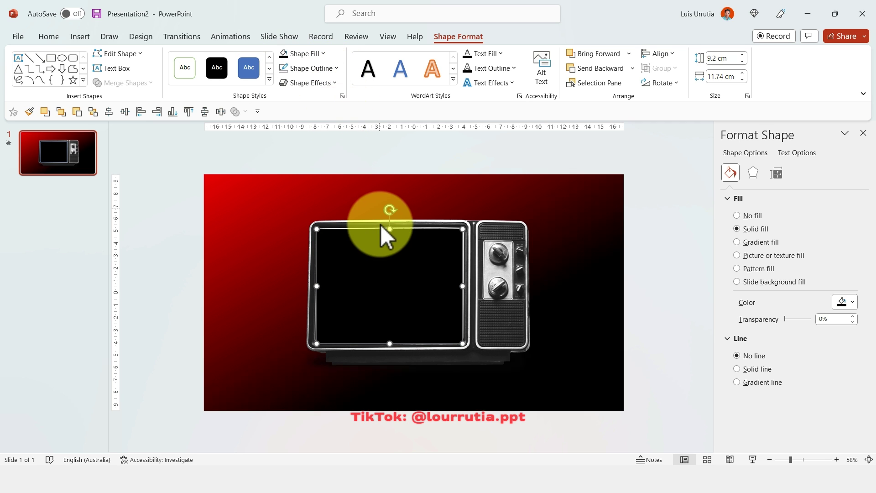
{"action": "right_click", "coordinate": [372, 264]}
{"action": "left_click", "coordinate": [407, 280]}
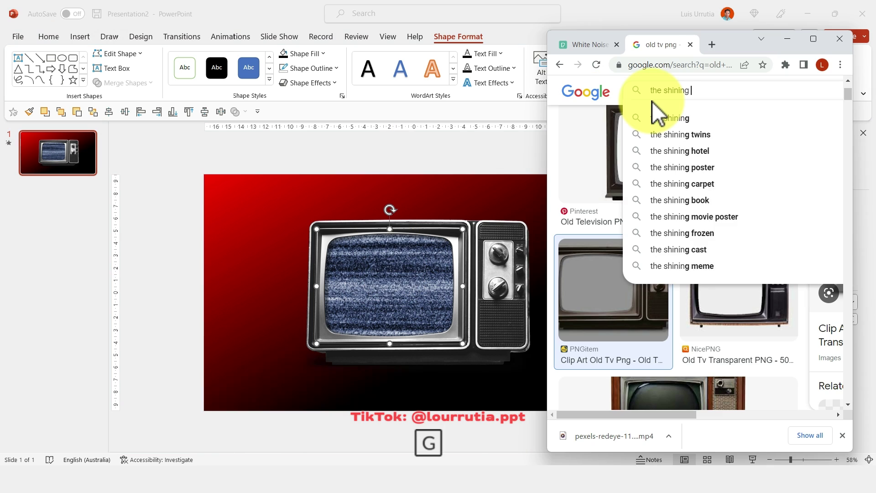
Search Google Images in the browser for "the shining logo" and widen the browser window.
{"action": "type", "text": "logo"}
{"action": "key", "text": "Return"}
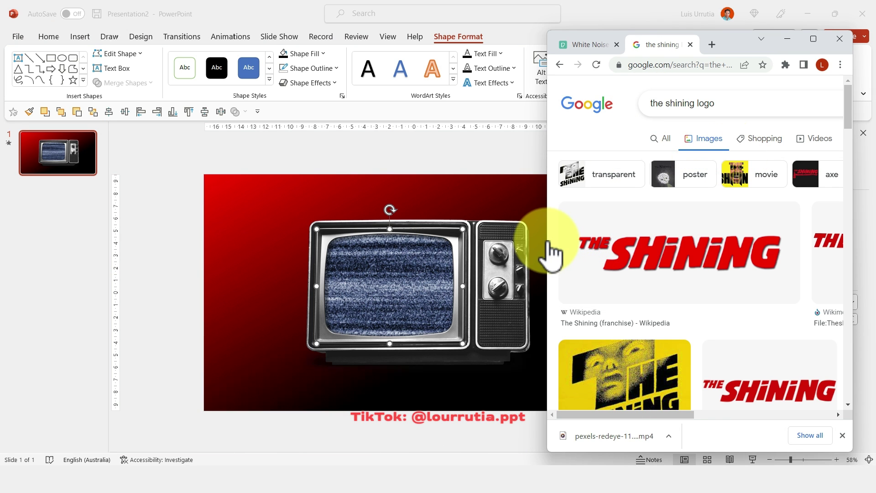
{"action": "left_click_drag", "start_coordinate": [548, 254], "coordinate": [442, 244]}
Compare the Wikipedia and Wikimedia Commons versions of the Shining logo and copy the Wikipedia image.
{"action": "left_click", "coordinate": [624, 251]}
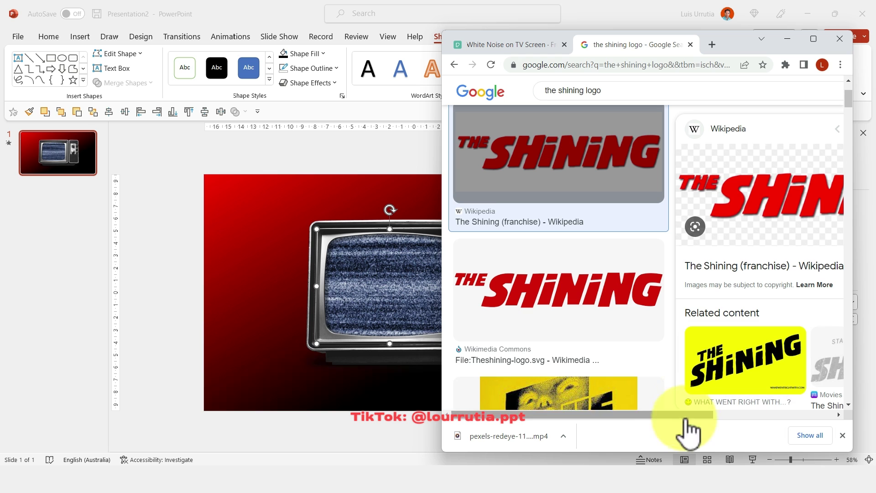
{"action": "left_click", "coordinate": [632, 301]}
{"action": "left_click", "coordinate": [594, 190]}
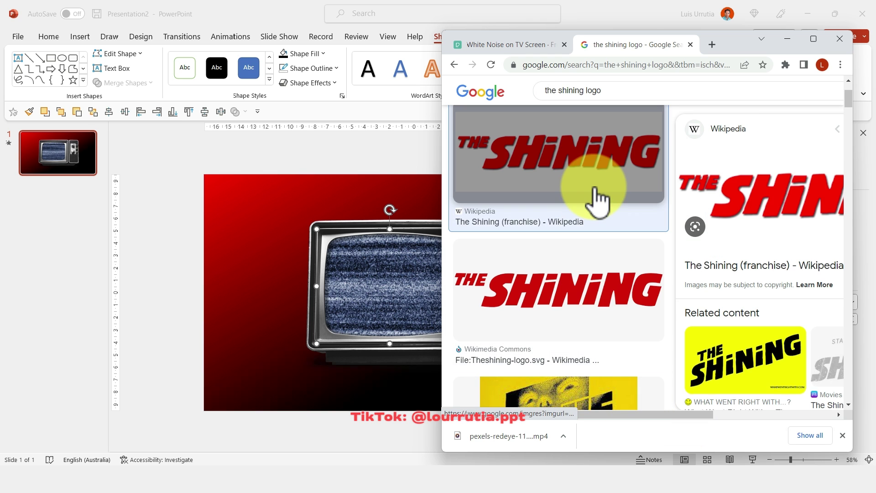
{"action": "left_click", "coordinate": [597, 299]}
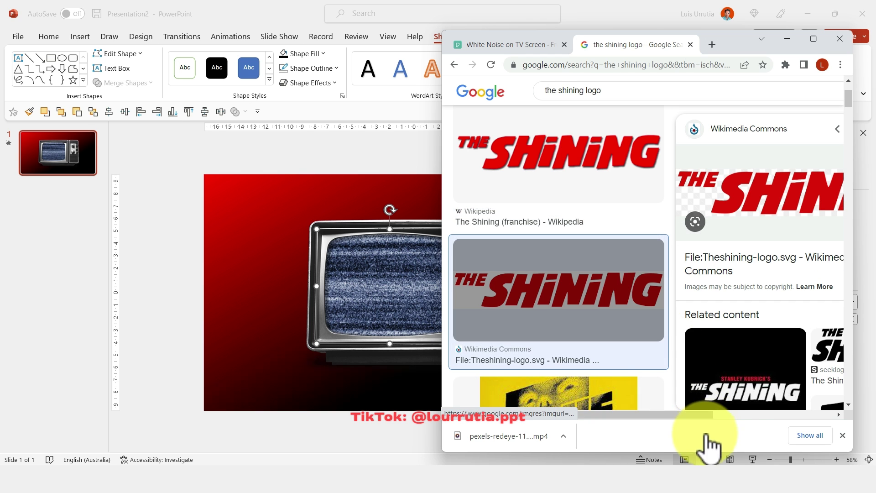
{"action": "left_click_drag", "start_coordinate": [685, 414], "coordinate": [596, 142]}
{"action": "left_click", "coordinate": [596, 144]}
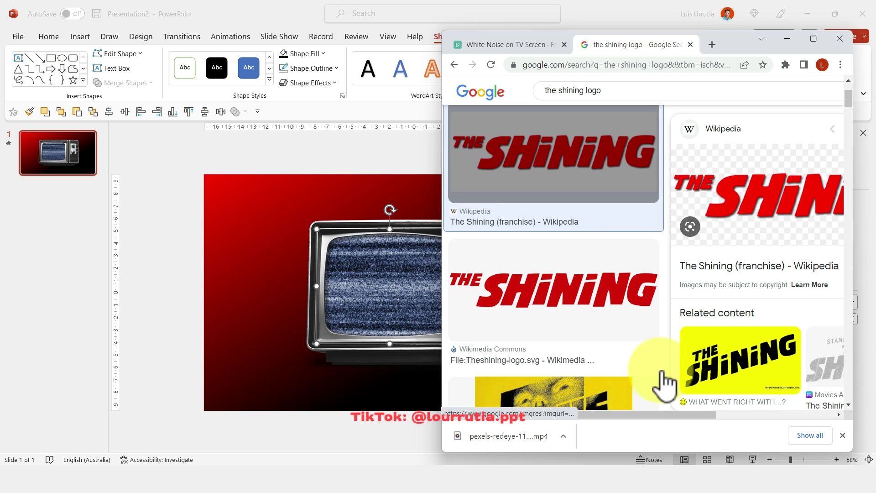
{"action": "left_click_drag", "start_coordinate": [665, 414], "coordinate": [773, 417]}
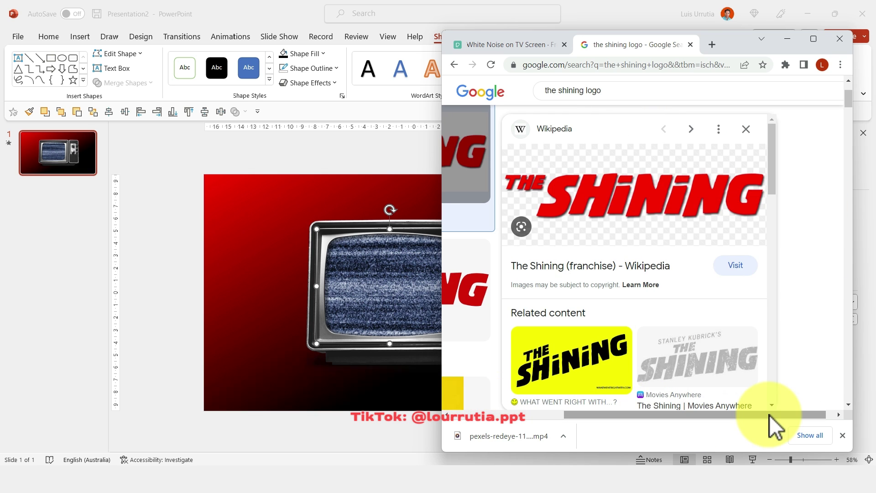
{"action": "right_click", "coordinate": [647, 218]}
{"action": "left_click", "coordinate": [672, 350]}
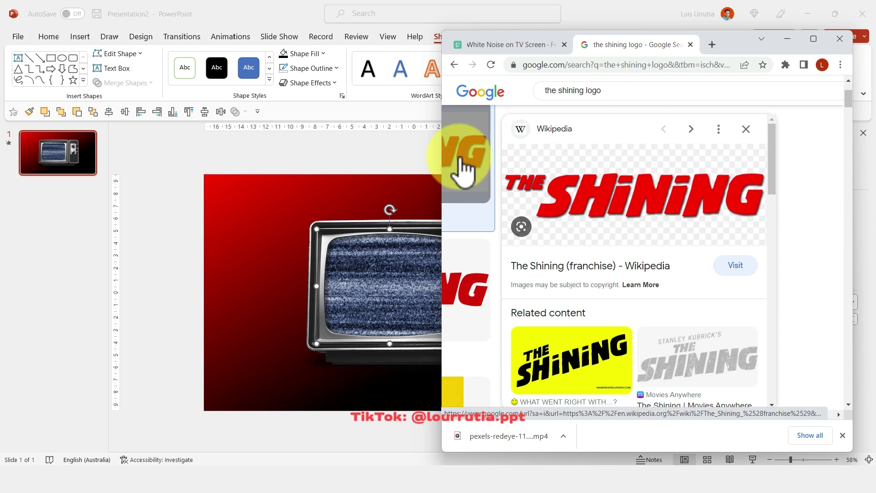
Paste the Shining logo onto the PowerPoint slide and shrink it to fit within the TV's screen.
{"action": "left_click", "coordinate": [391, 201]}
{"action": "key", "text": "ctrl+v"}
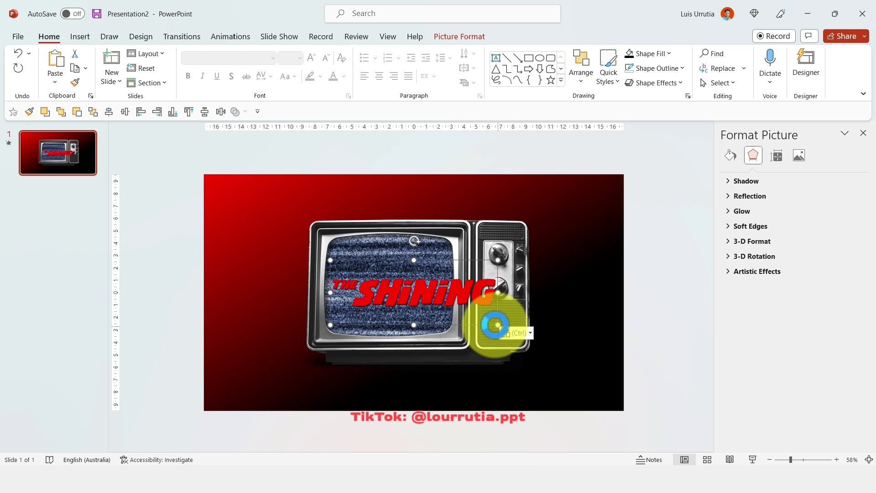
{"action": "left_click_drag", "start_coordinate": [498, 325], "coordinate": [443, 295]}
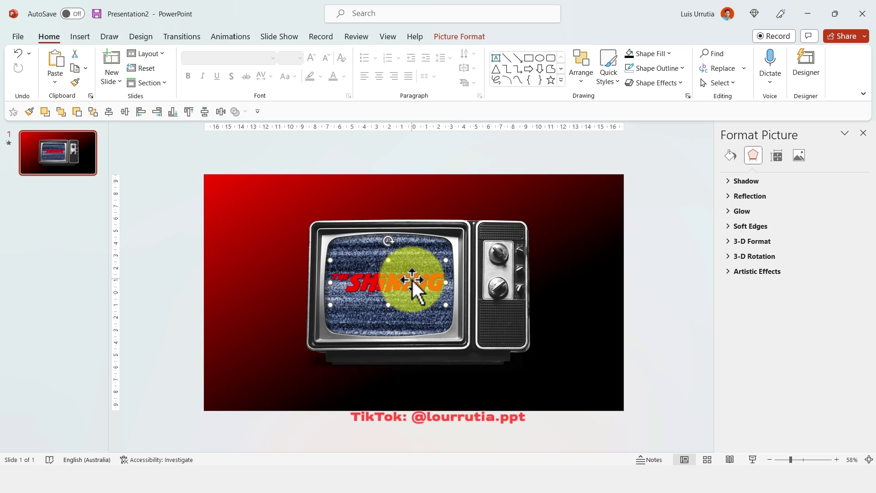
Nudge the Shining logo into place on the TV's screen and apply a Fade entrance animation to it.
{"action": "left_click", "coordinate": [416, 284]}
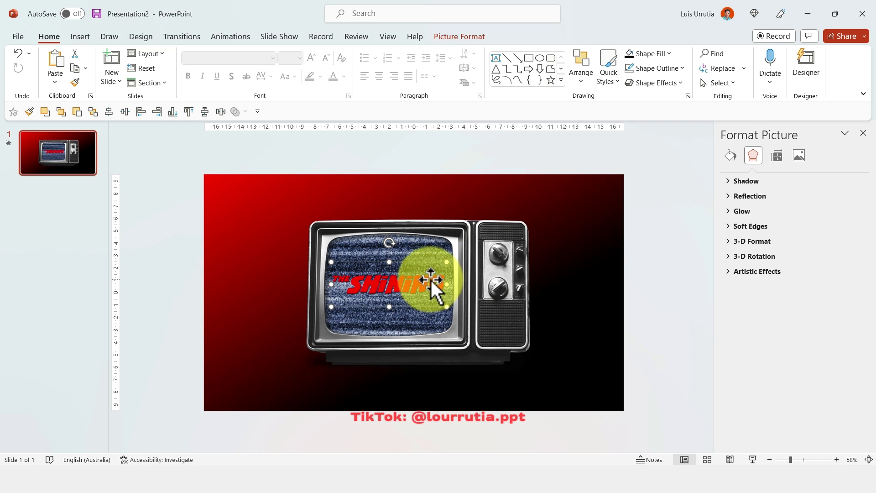
{"action": "left_click", "coordinate": [229, 35]}
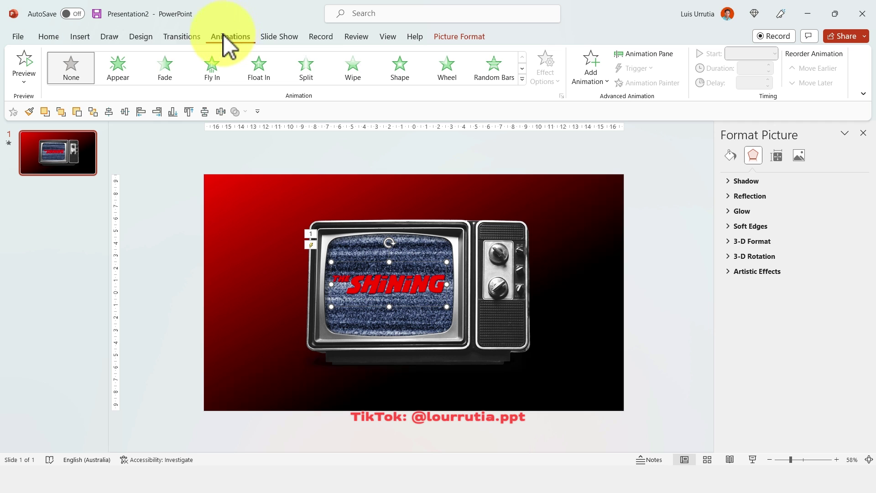
{"action": "left_click", "coordinate": [168, 65]}
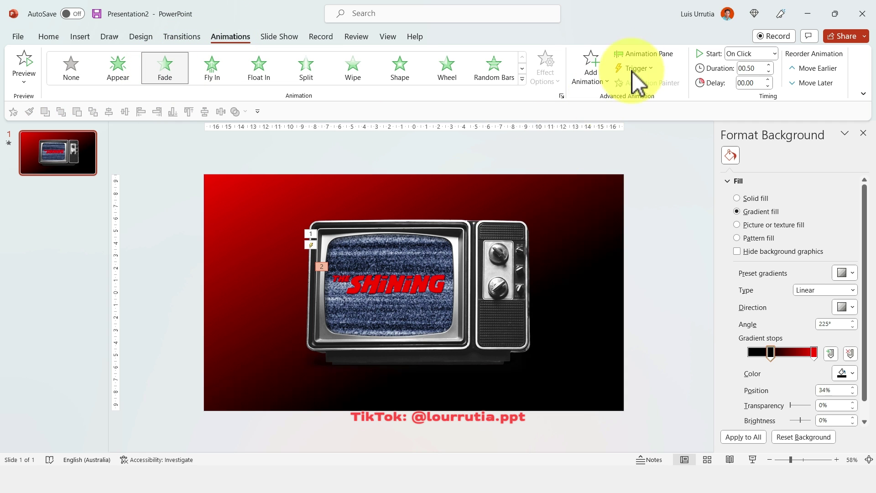
Display the slide's animation list and add a Fade exit animation to the white noise video, keeping its existing Play animation.
{"action": "left_click", "coordinate": [650, 55]}
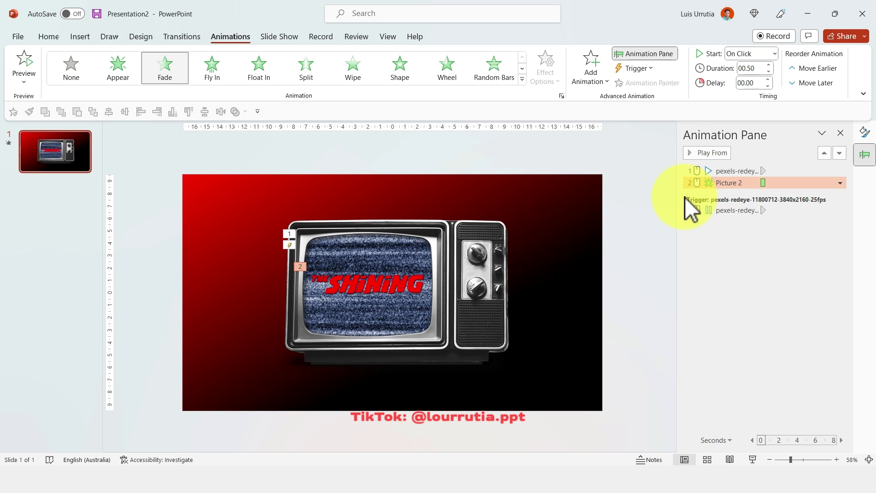
{"action": "left_click_drag", "start_coordinate": [680, 196], "coordinate": [649, 196]}
{"action": "left_click", "coordinate": [707, 173]}
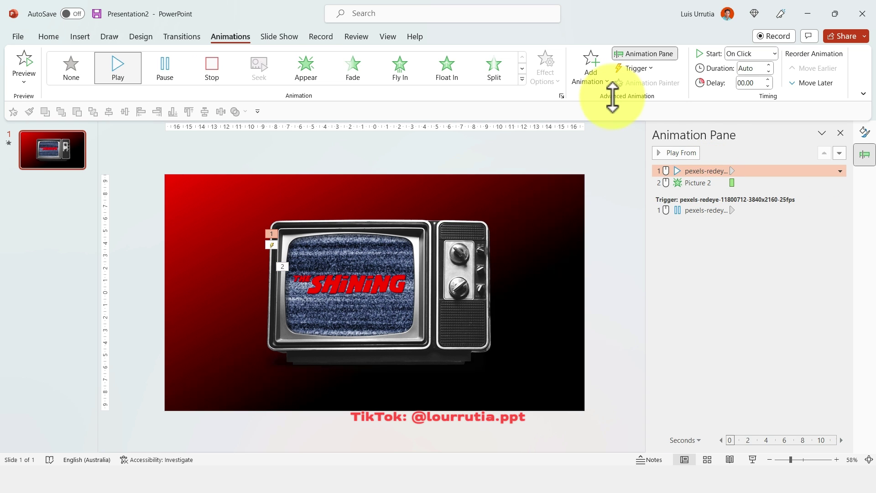
{"action": "left_click", "coordinate": [707, 190]}
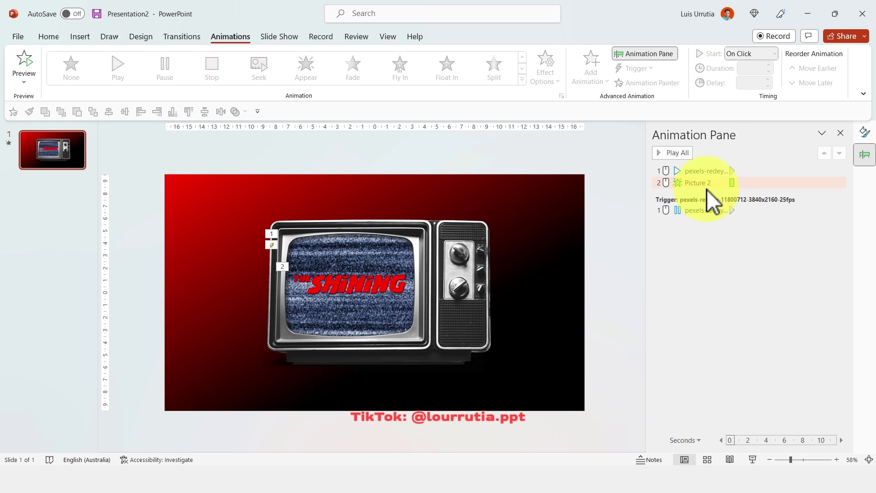
{"action": "left_click", "coordinate": [699, 172]}
{"action": "left_click", "coordinate": [602, 81]}
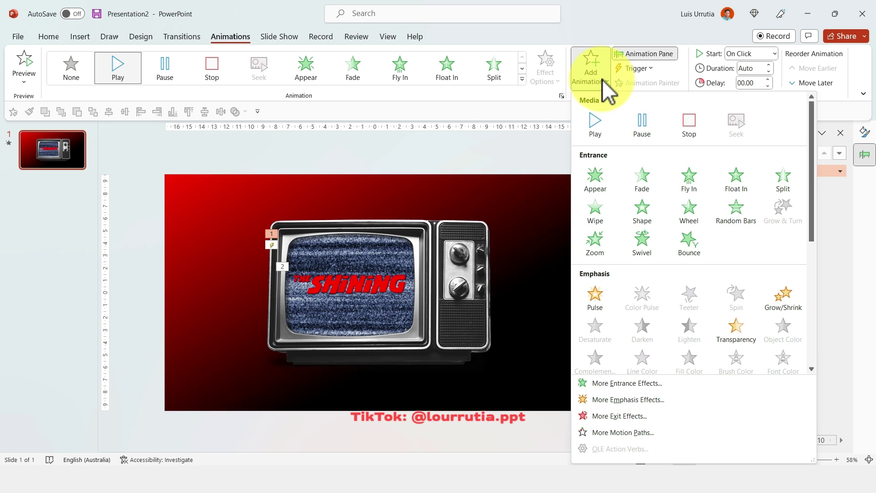
{"action": "scroll", "coordinate": [681, 274], "scroll_direction": "down", "scroll_amount": 5}
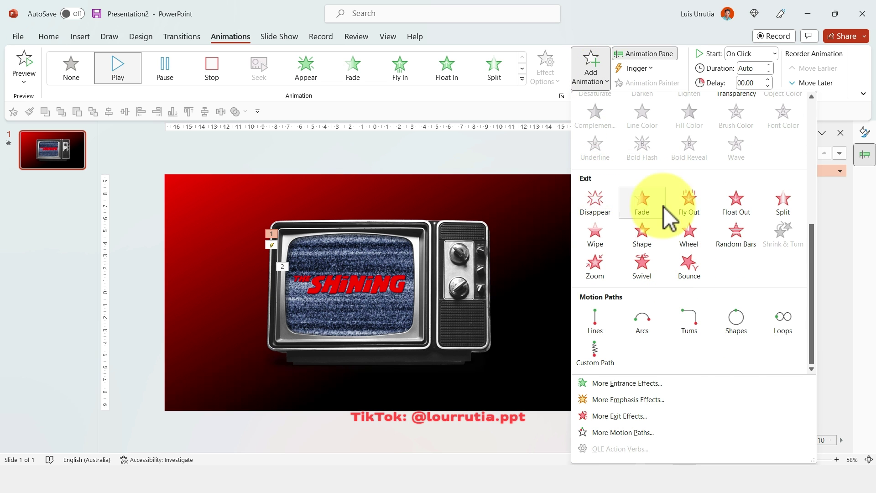
{"action": "left_click", "coordinate": [642, 200]}
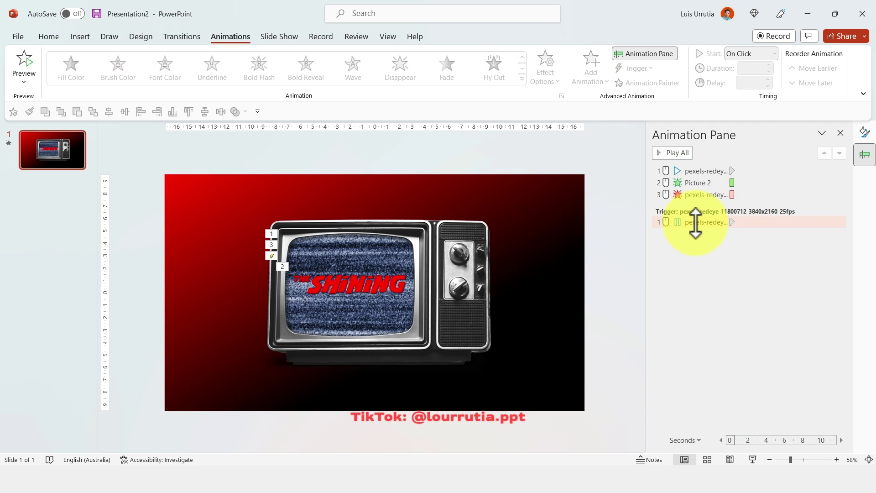
Remove the triggered Pause animation from the white noise video.
{"action": "left_click", "coordinate": [697, 223]}
{"action": "right_click", "coordinate": [712, 229]}
{"action": "left_click", "coordinate": [781, 316]}
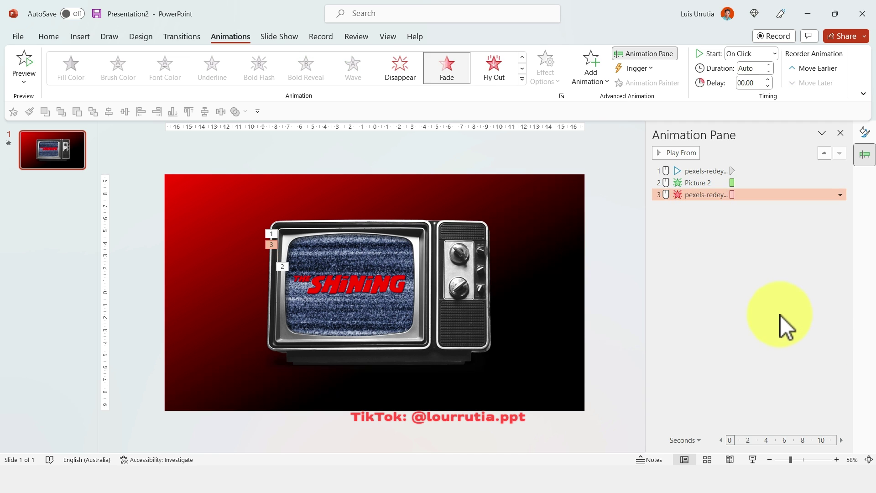
Set both the video's Play animation and the logo's Fade entrance to start With Previous.
{"action": "left_click", "coordinate": [698, 173]}
{"action": "right_click", "coordinate": [698, 174]}
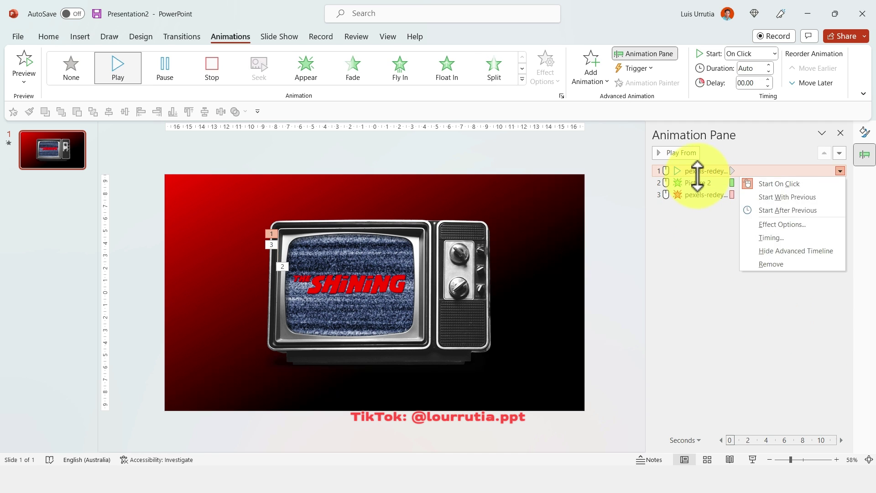
{"action": "left_click", "coordinate": [784, 210]}
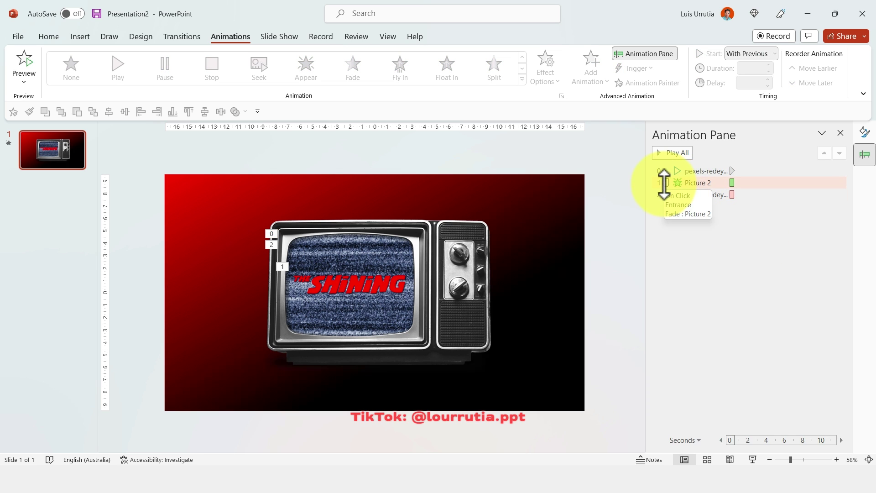
{"action": "left_click", "coordinate": [684, 183]}
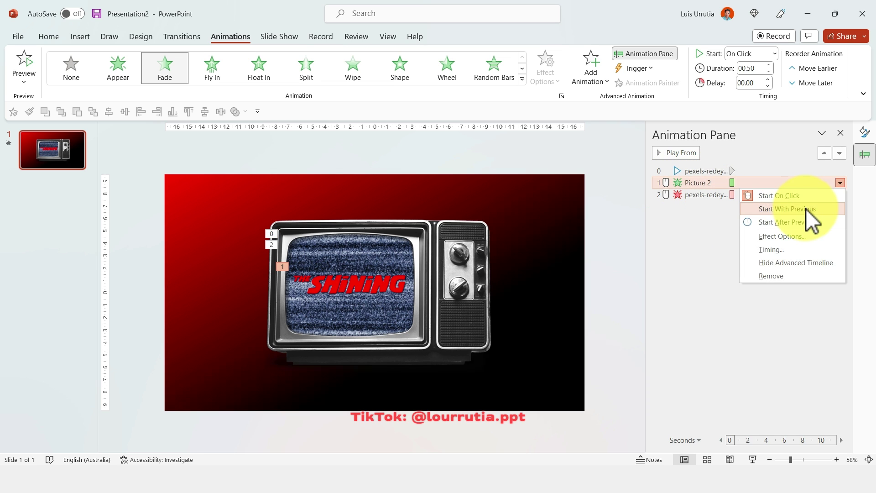
{"action": "left_click", "coordinate": [806, 209]}
Set the delay of the logo's Fade entrance to 0.4 seconds.
{"action": "right_click", "coordinate": [711, 184]}
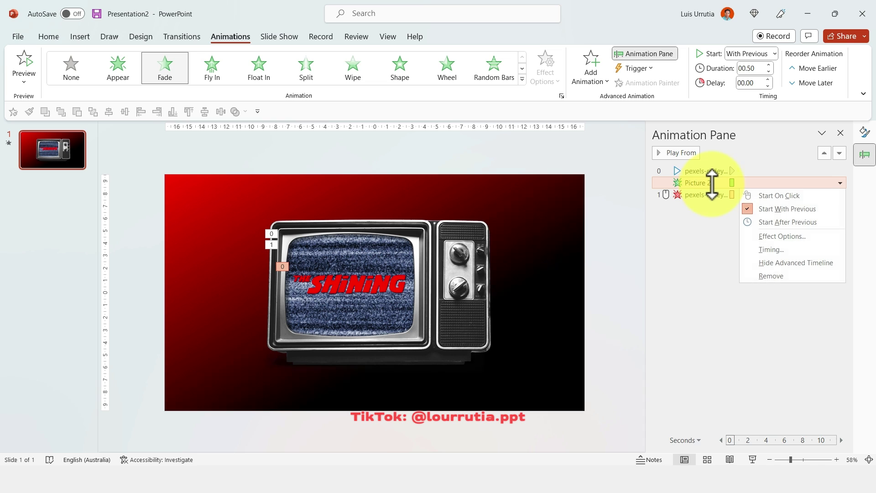
{"action": "left_click", "coordinate": [701, 195]}
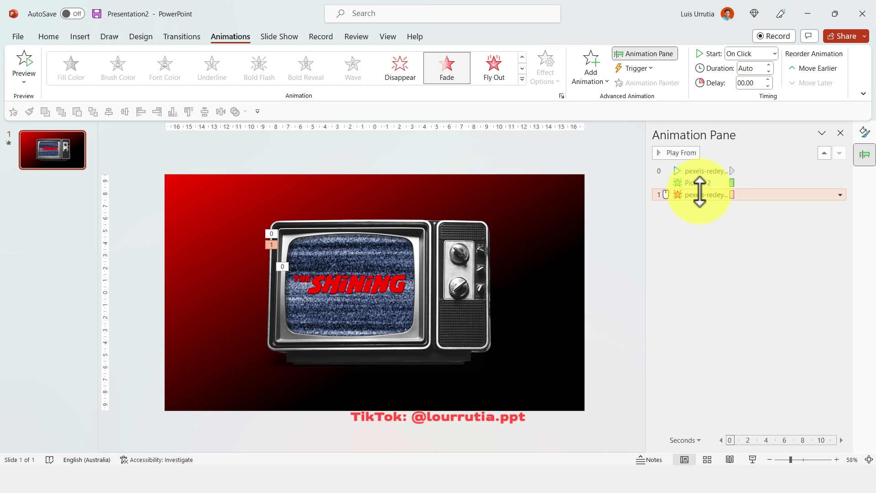
{"action": "left_click", "coordinate": [699, 183]}
{"action": "right_click", "coordinate": [700, 183]}
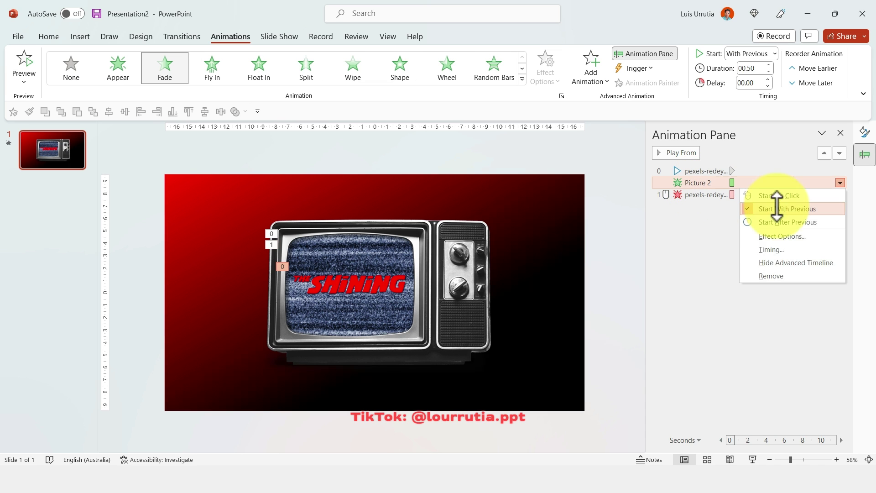
{"action": "left_click", "coordinate": [771, 237]}
{"action": "left_click", "coordinate": [382, 166]}
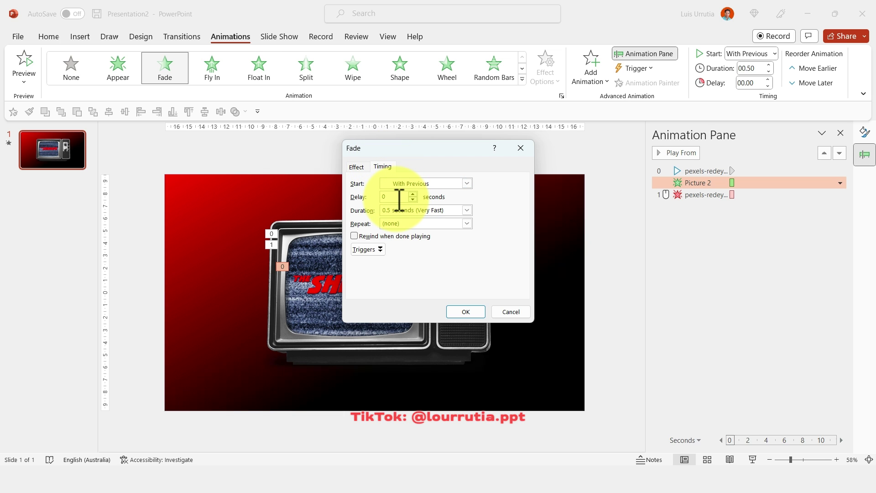
{"action": "type", "text": ".4"}
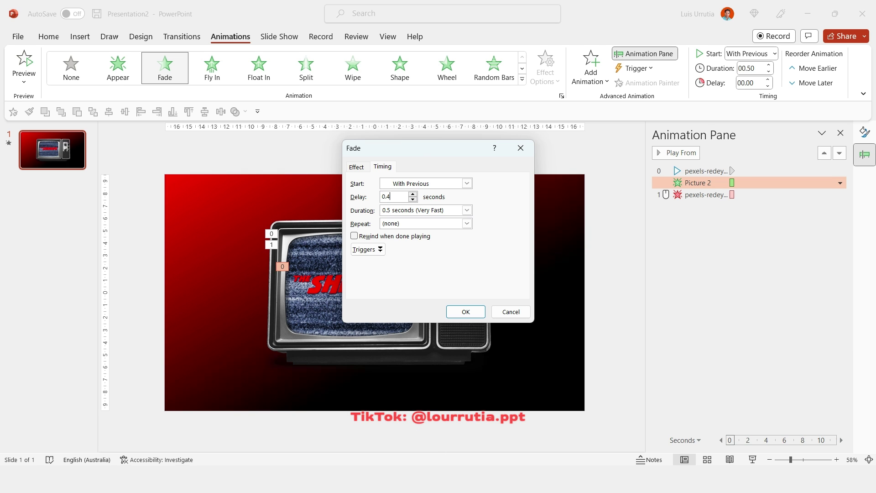
{"action": "left_click", "coordinate": [478, 313]}
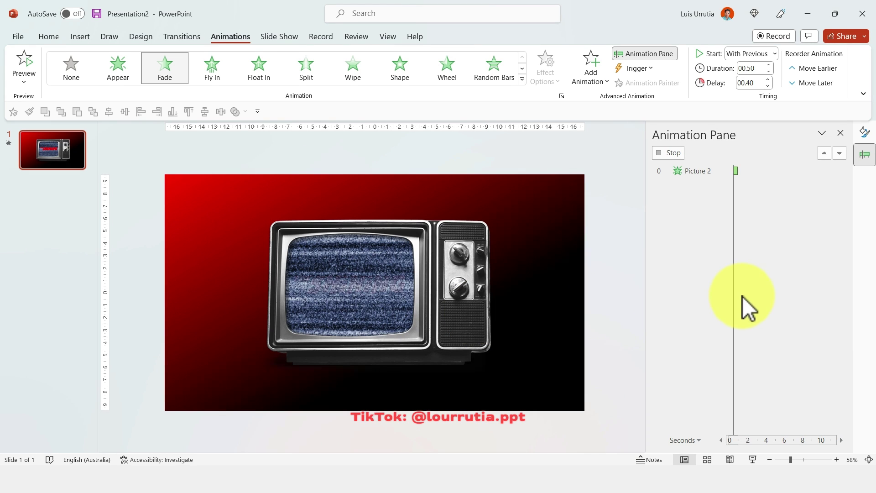
Set the video's Fade exit to start With Previous with a 0.4-second delay and play all animations.
{"action": "right_click", "coordinate": [743, 194]}
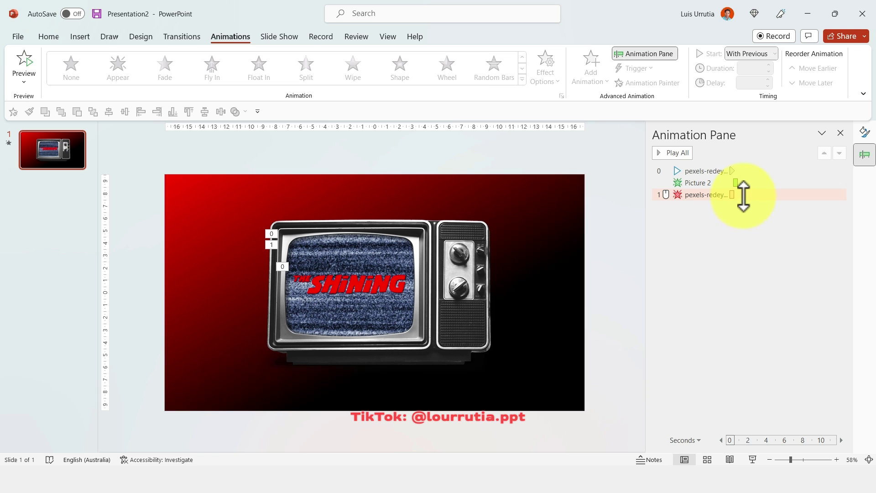
{"action": "left_click", "coordinate": [776, 221]}
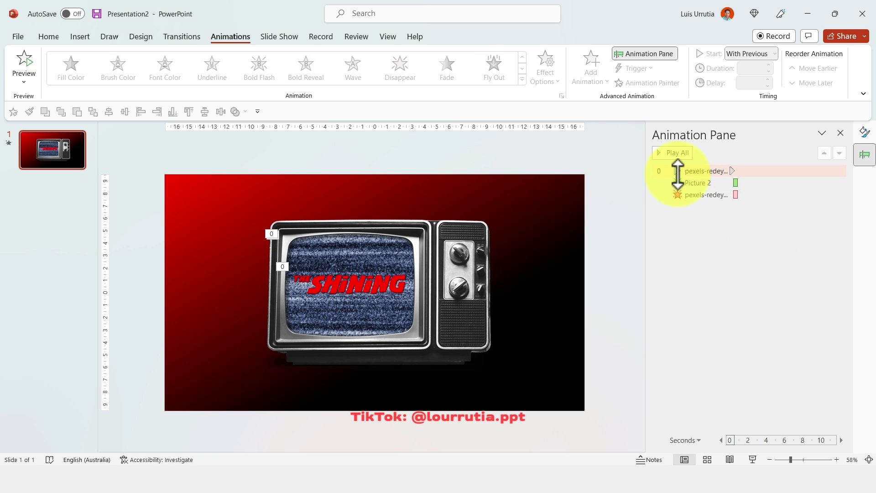
{"action": "left_click", "coordinate": [667, 153]}
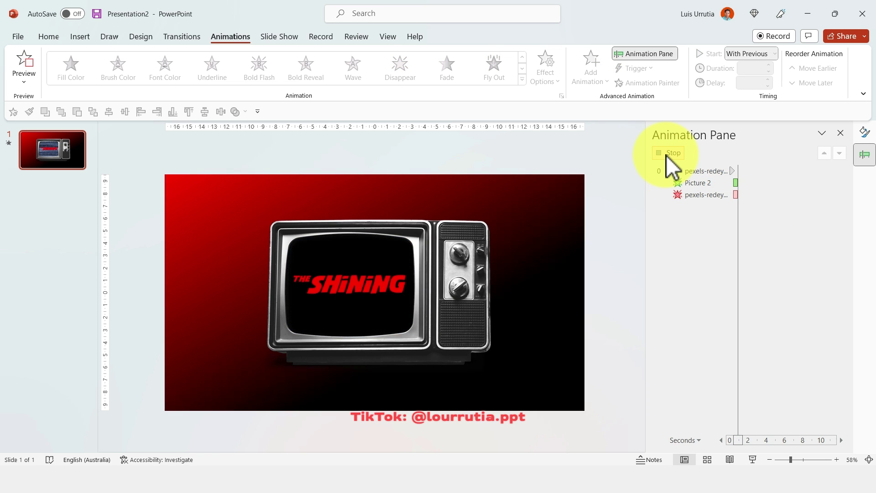
Set the delay of the logo's Fade entrance to 1 second.
{"action": "right_click", "coordinate": [708, 184]}
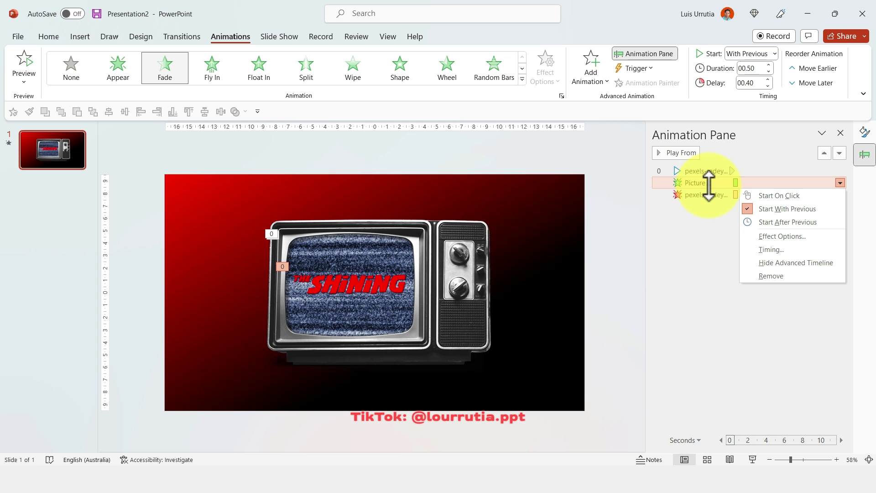
{"action": "left_click", "coordinate": [778, 236]}
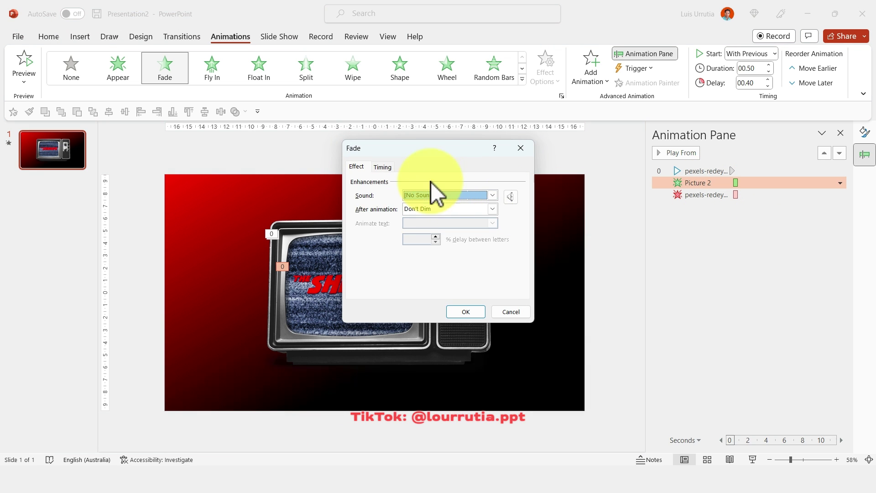
{"action": "left_click", "coordinate": [383, 167]}
{"action": "double_click", "coordinate": [396, 196]}
{"action": "type", "text": "1"}
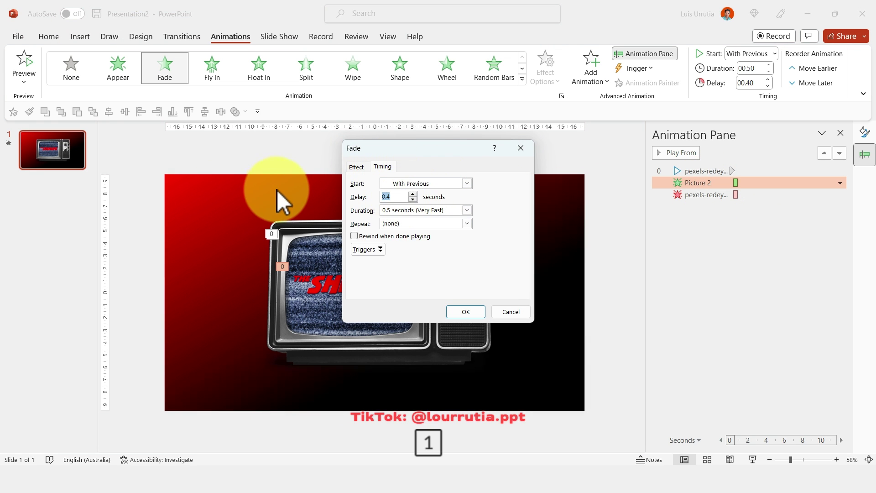
{"action": "left_click", "coordinate": [466, 314]}
Delay the video's Fade exit so that it starts together with the logo's Fade entrance.
{"action": "left_click", "coordinate": [774, 196]}
{"action": "right_click", "coordinate": [778, 203]}
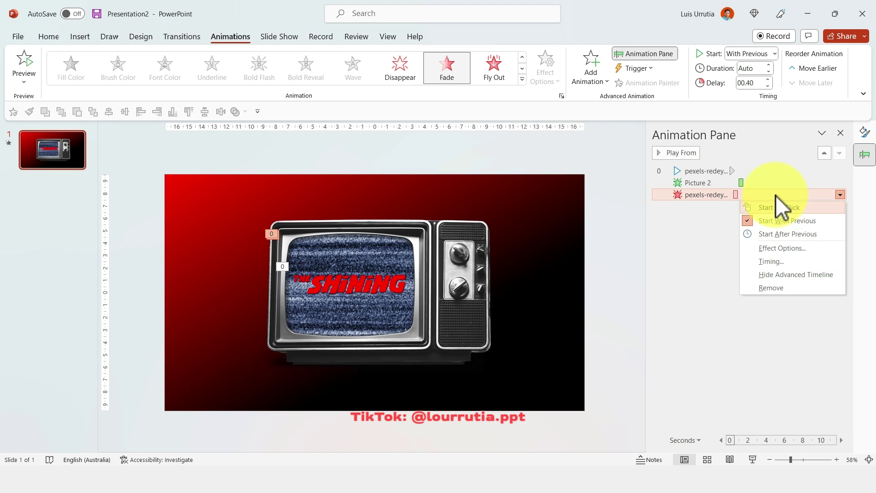
{"action": "left_click", "coordinate": [789, 232]}
Preview the whole animation sequence on the slide and in a full-screen slide show.
{"action": "left_click", "coordinate": [670, 153]}
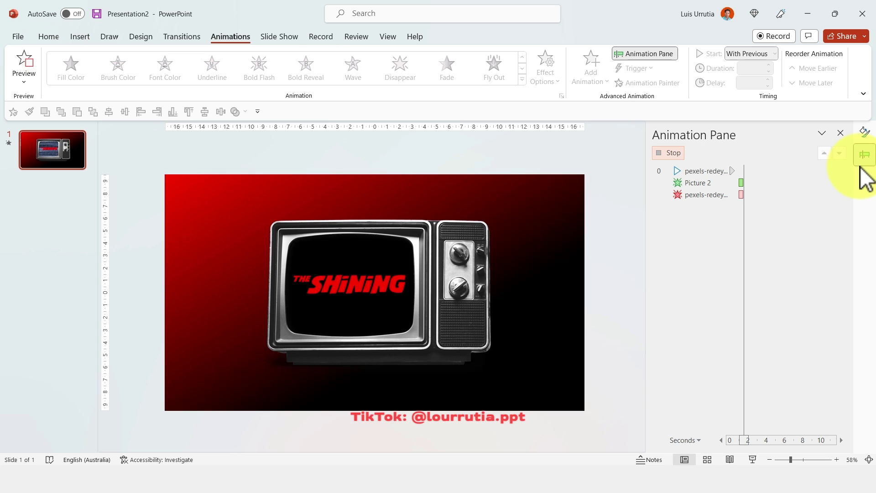
{"action": "left_click", "coordinate": [753, 460]}
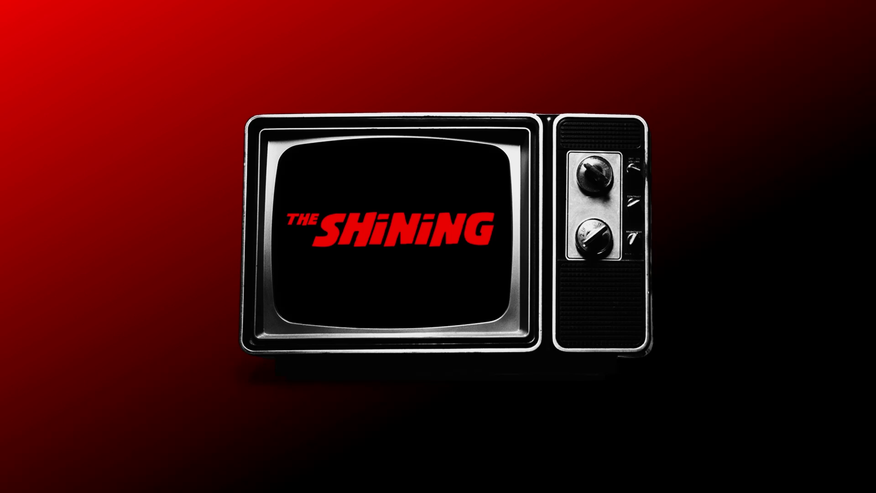
{"action": "key", "text": "Right"}
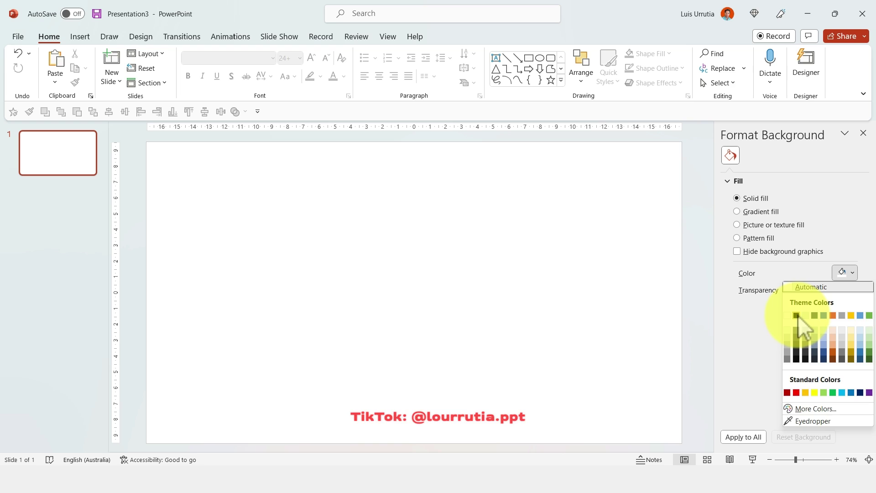
Fill the new presentation's slide background with solid black and draw an arc about 16.83 × 16.83 cm, moved toward the slide's centre.
{"action": "left_click", "coordinate": [799, 315]}
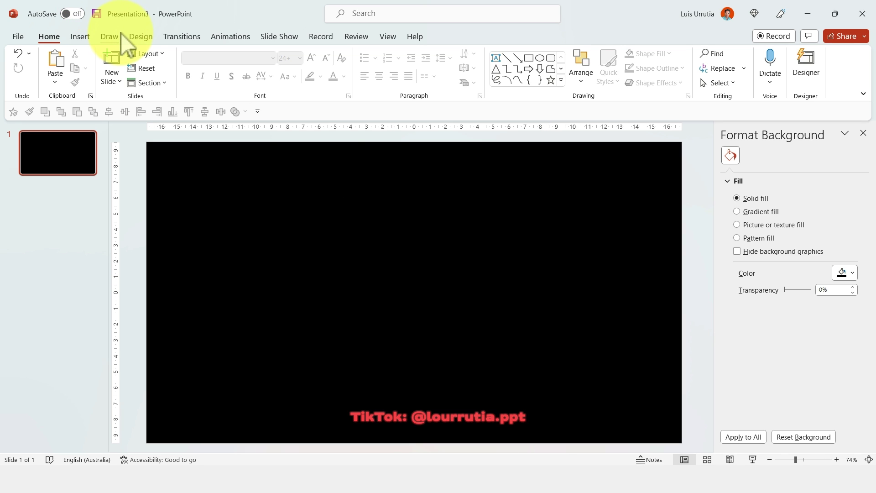
{"action": "left_click", "coordinate": [507, 81]}
{"action": "left_click_drag", "start_coordinate": [393, 163], "coordinate": [660, 342]}
{"action": "left_click_drag", "start_coordinate": [621, 199], "coordinate": [557, 202]}
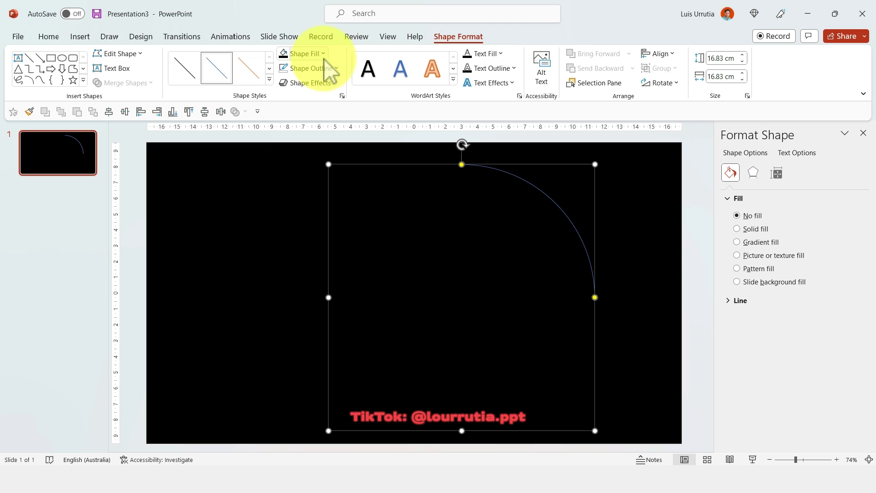
Set the arc's outline weight to 3 pt and show its line formatting options.
{"action": "left_click", "coordinate": [338, 71]}
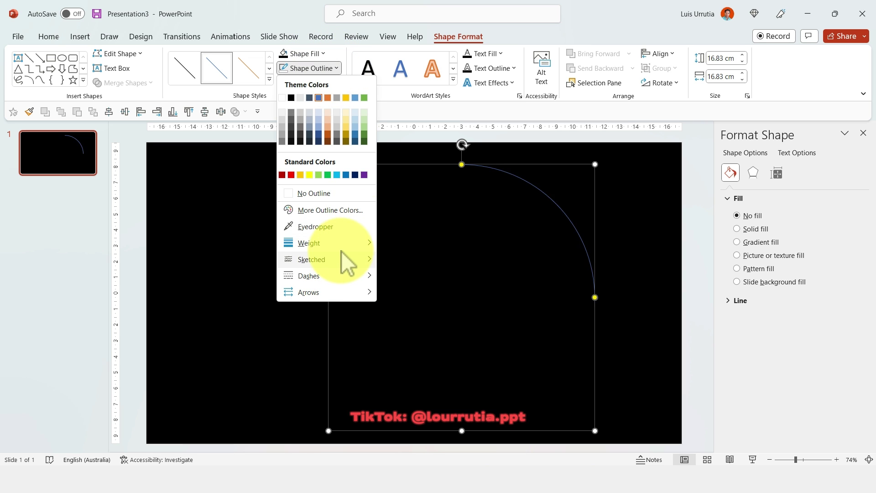
{"action": "mouse_move", "coordinate": [344, 245]}
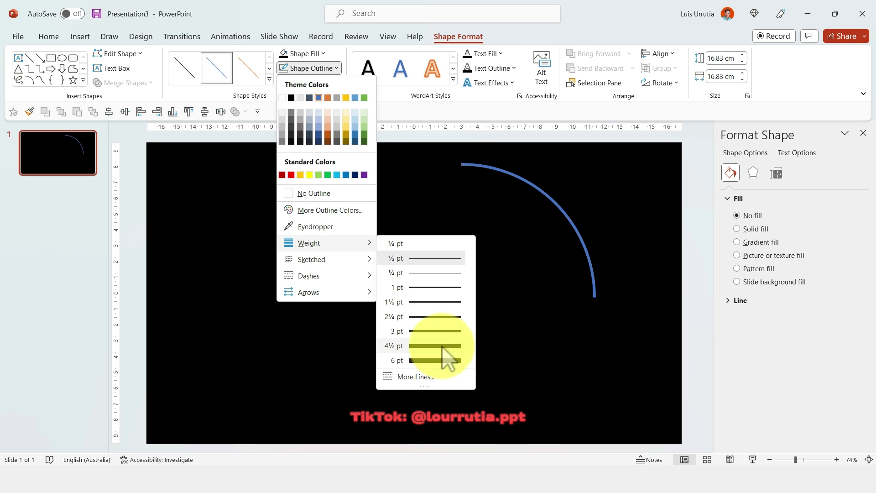
{"action": "left_click", "coordinate": [441, 329]}
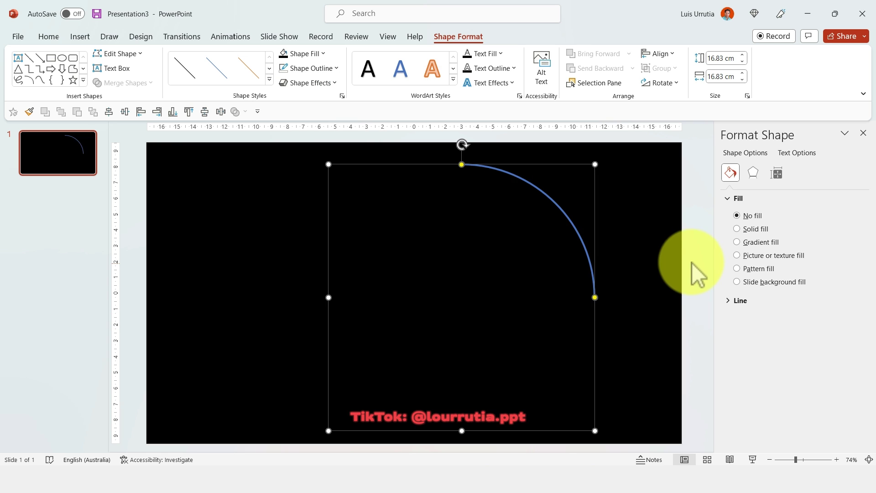
{"action": "left_click", "coordinate": [736, 300]}
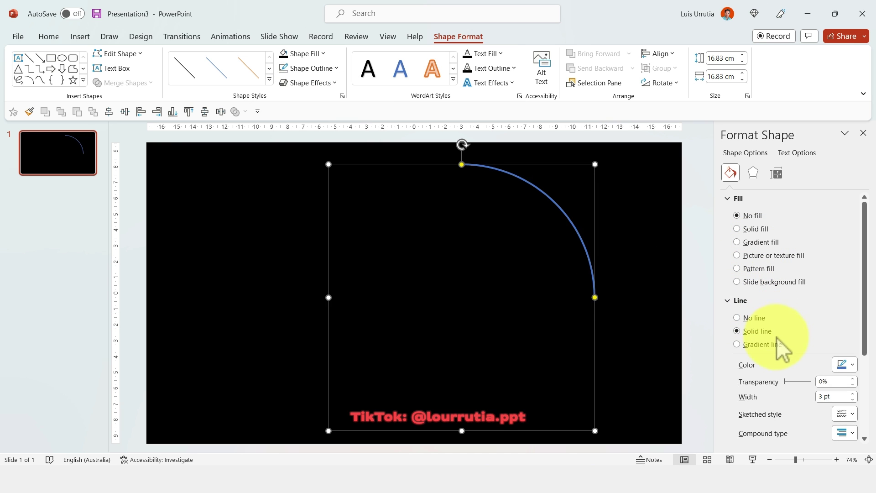
Give the arc a linear gradient outline running from black to white, with the white stop at position 54%.
{"action": "left_click", "coordinate": [769, 345]}
{"action": "scroll", "coordinate": [800, 373], "scroll_direction": "down", "scroll_amount": 2}
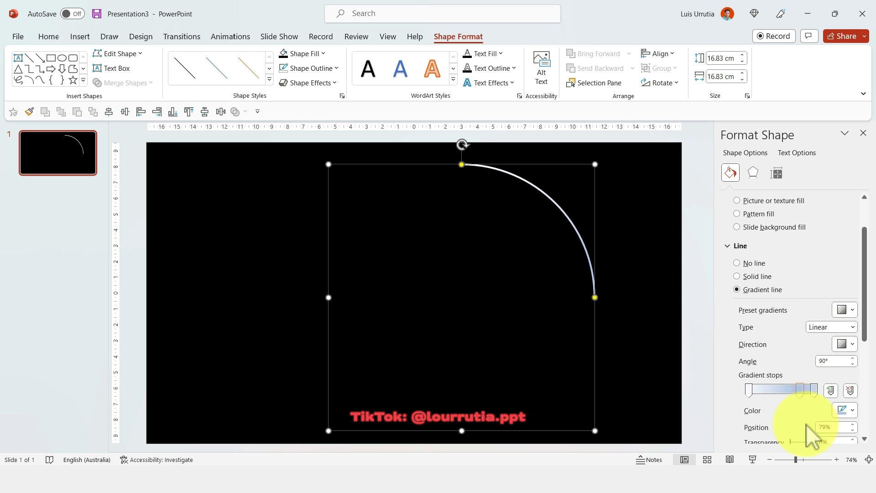
{"action": "left_click", "coordinate": [814, 390]}
{"action": "left_click", "coordinate": [844, 410]}
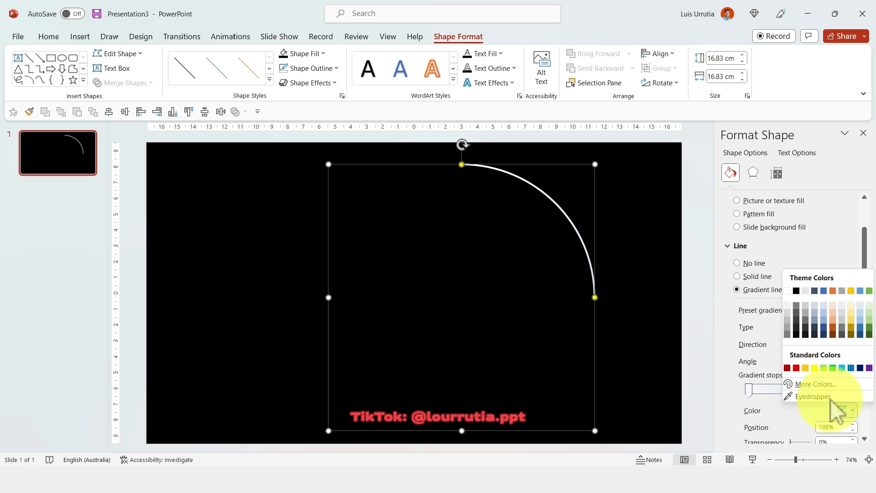
{"action": "left_click", "coordinate": [795, 292]}
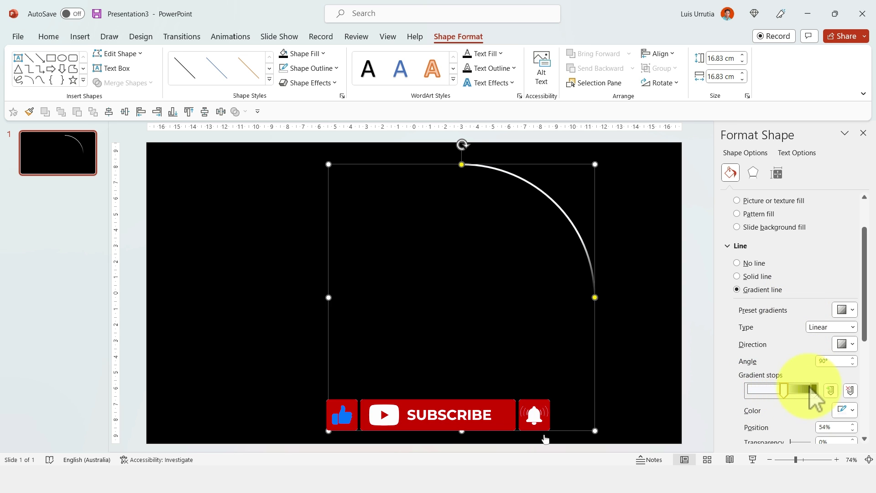
{"action": "left_click_drag", "start_coordinate": [814, 389], "coordinate": [782, 392]}
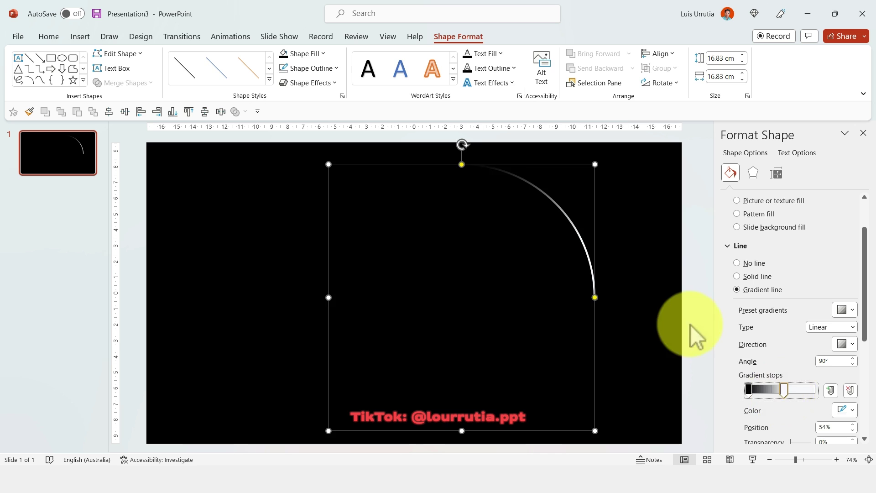
Duplicate the gradient arc on the slide.
{"action": "left_click", "coordinate": [613, 236]}
{"action": "left_click", "coordinate": [575, 222]}
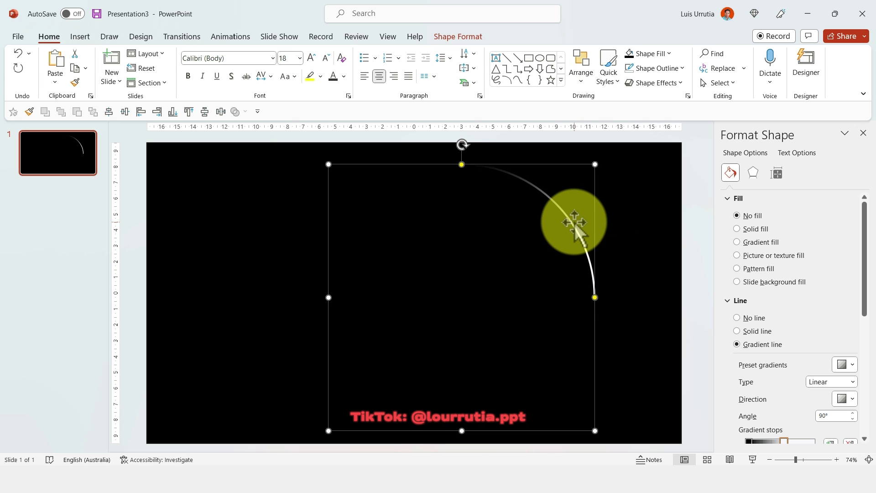
{"action": "key", "text": "ctrl+c"}
{"action": "key", "text": "ctrl+v"}
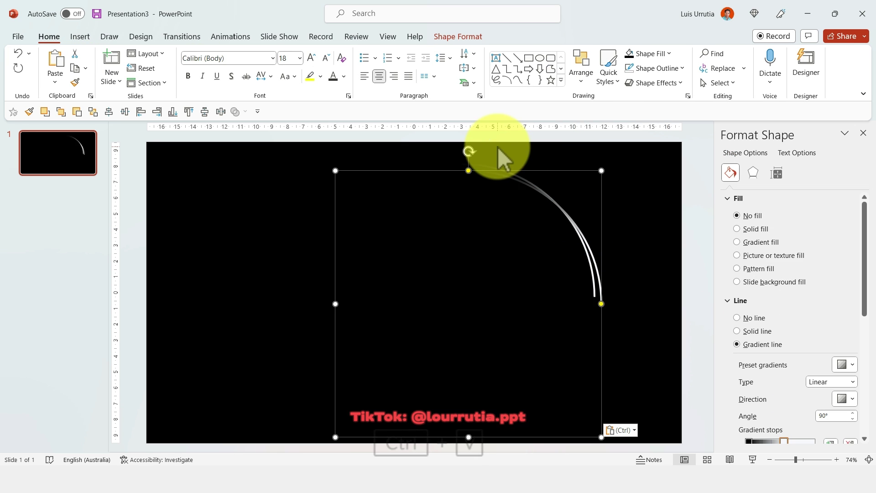
Flip the copied arc vertically and horizontally so that it mirrors the original diagonally.
{"action": "left_click", "coordinate": [462, 37]}
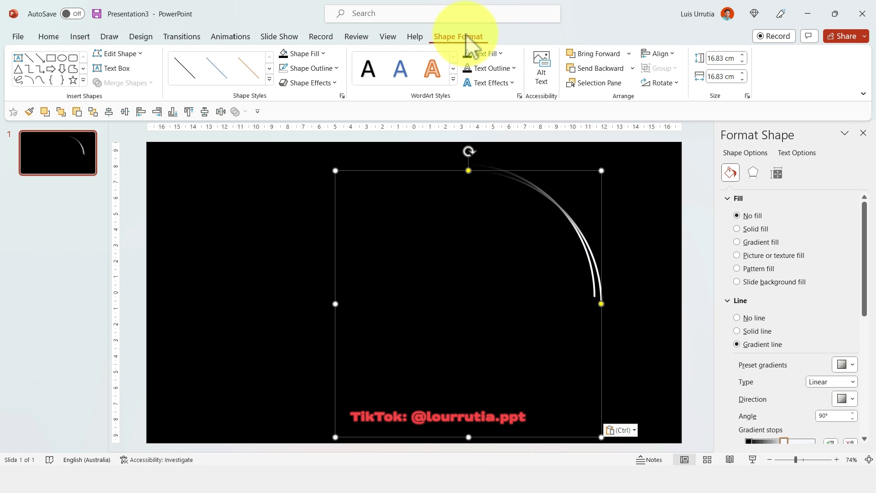
{"action": "left_click", "coordinate": [662, 54]}
{"action": "left_click", "coordinate": [672, 85]}
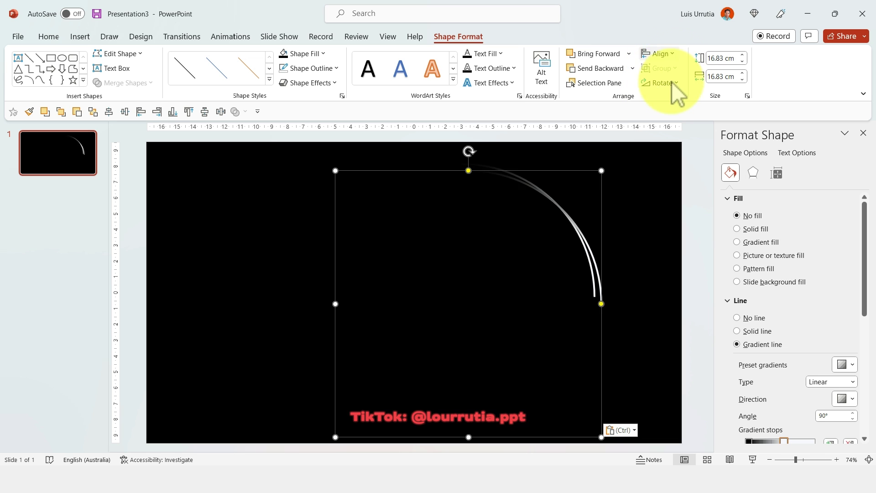
{"action": "left_click", "coordinate": [672, 85]}
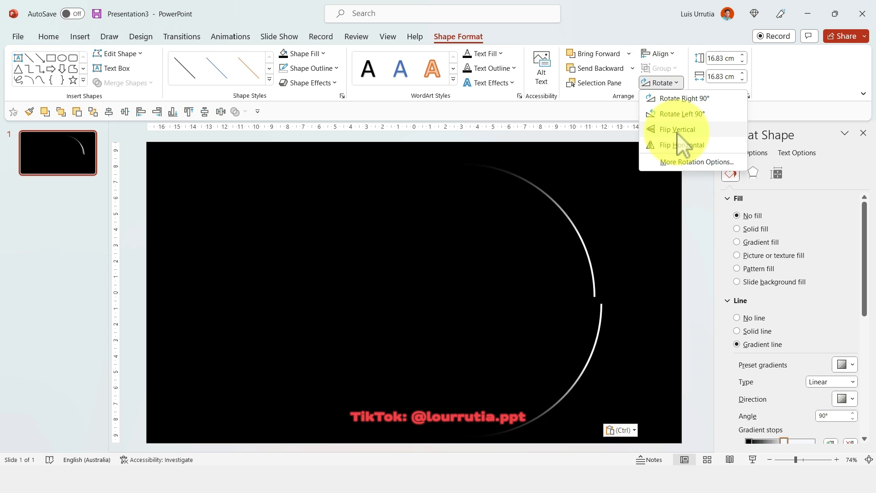
{"action": "left_click", "coordinate": [678, 133]}
{"action": "left_click", "coordinate": [653, 82]}
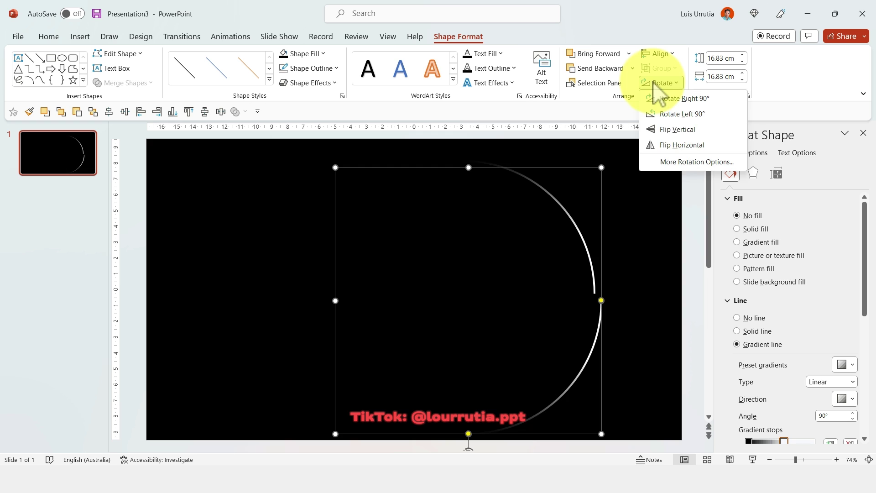
{"action": "left_click", "coordinate": [683, 146]}
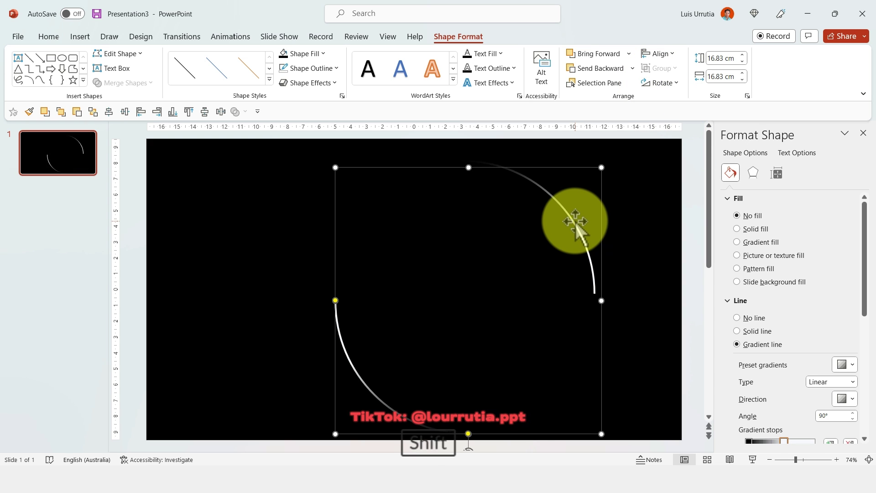
Select both arcs and align them to each other by centre and middle.
{"action": "left_click", "coordinate": [576, 224], "text": "shift"}
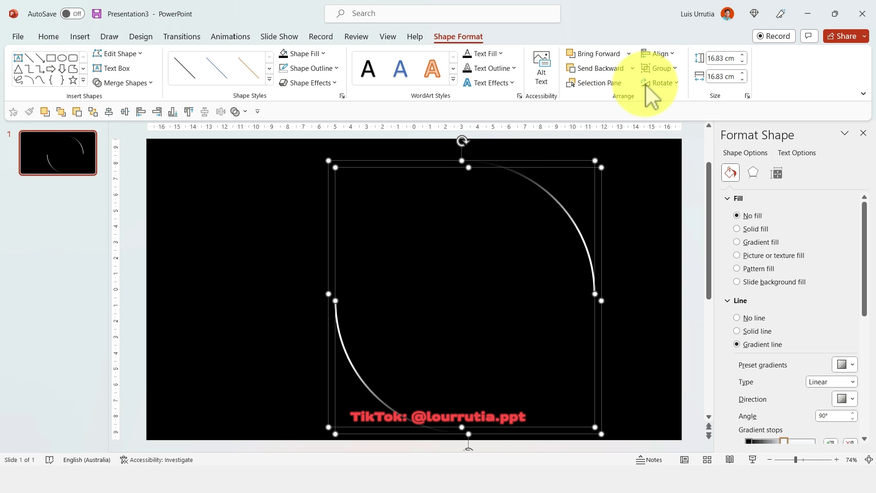
{"action": "left_click", "coordinate": [657, 54]}
{"action": "left_click", "coordinate": [676, 86]}
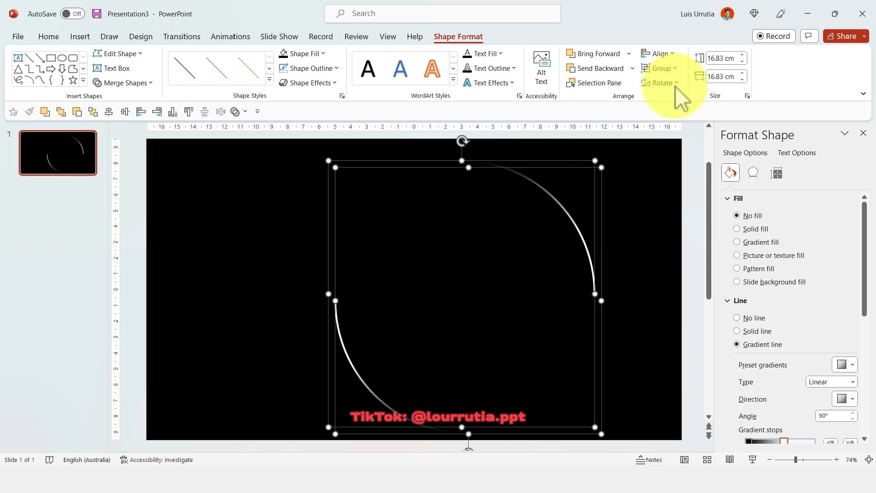
{"action": "left_click", "coordinate": [657, 54]}
{"action": "left_click", "coordinate": [686, 152]}
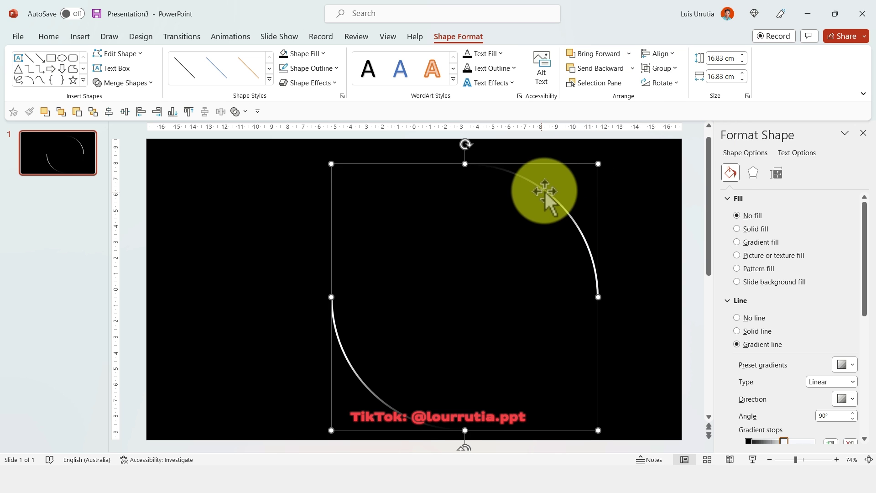
Centre the two aligned arcs on the slide and group them.
{"action": "key", "text": "ctrl+z"}
{"action": "key", "text": "ctrl+z"}
{"action": "key", "text": "ctrl+z"}
{"action": "left_click_drag", "start_coordinate": [626, 147], "coordinate": [200, 450]}
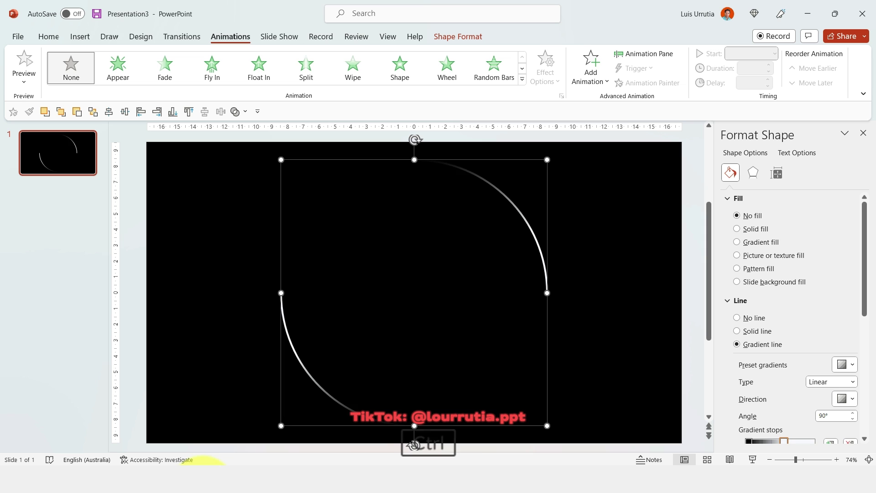
{"action": "key", "text": "ctrl+g"}
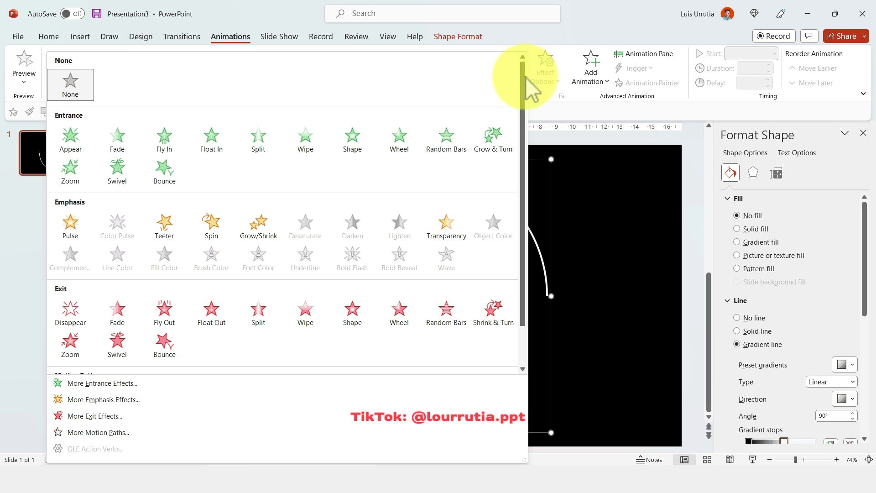
Apply the Spin emphasis animation to the grouped arcs and display the slide's animation list.
{"action": "left_click", "coordinate": [522, 79]}
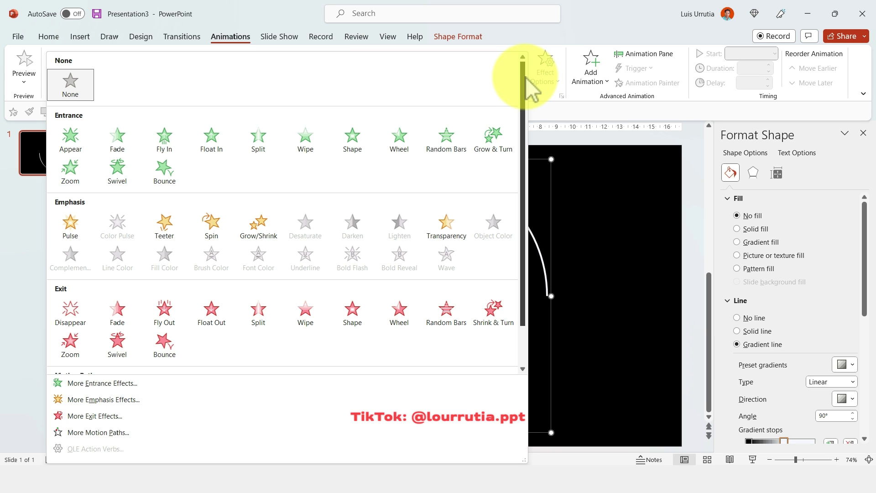
{"action": "left_click", "coordinate": [217, 224]}
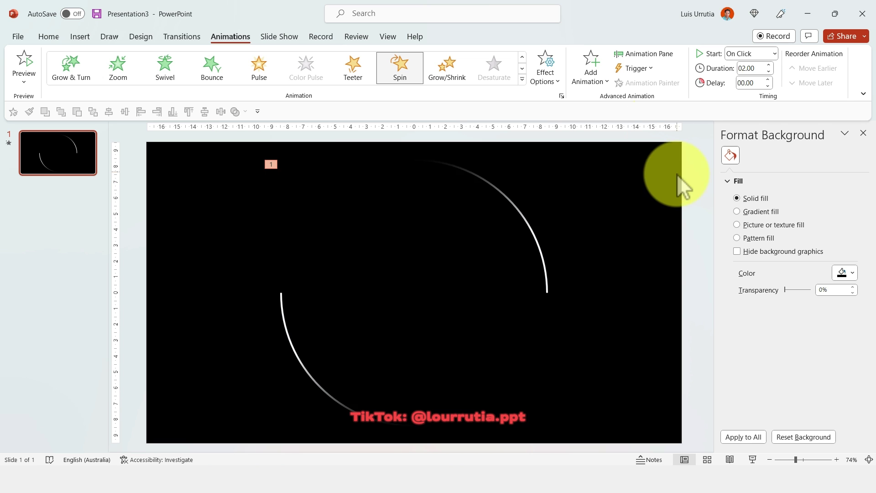
{"action": "left_click", "coordinate": [657, 54]}
{"action": "right_click", "coordinate": [764, 174]}
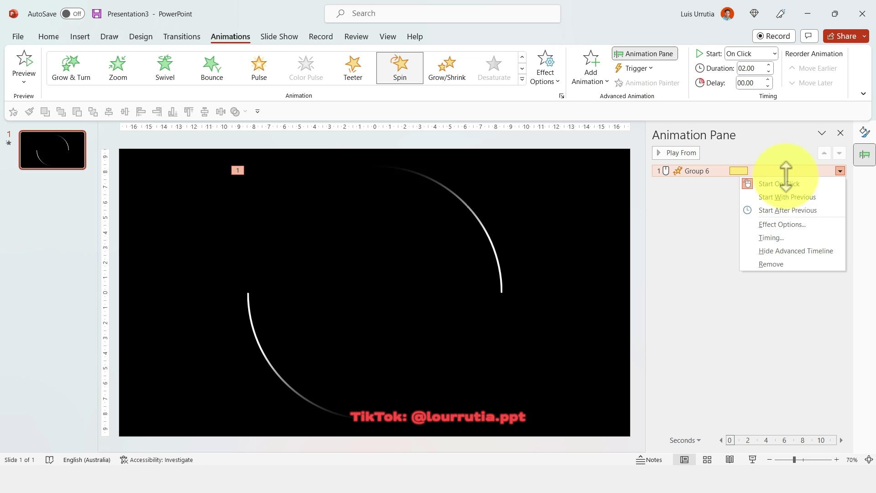
Set the Spin animation's duration to 5 seconds (Very Slow) and its repeat to Until End of Slide.
{"action": "left_click", "coordinate": [796, 223]}
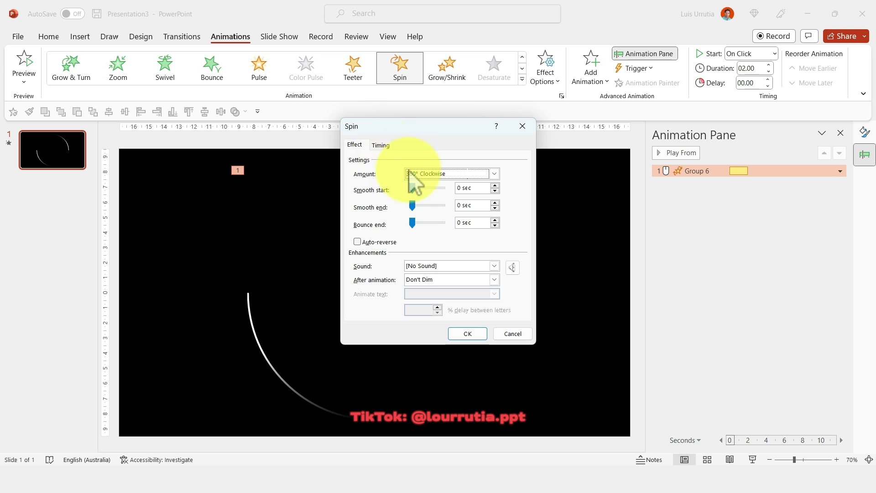
{"action": "left_click", "coordinate": [381, 145]}
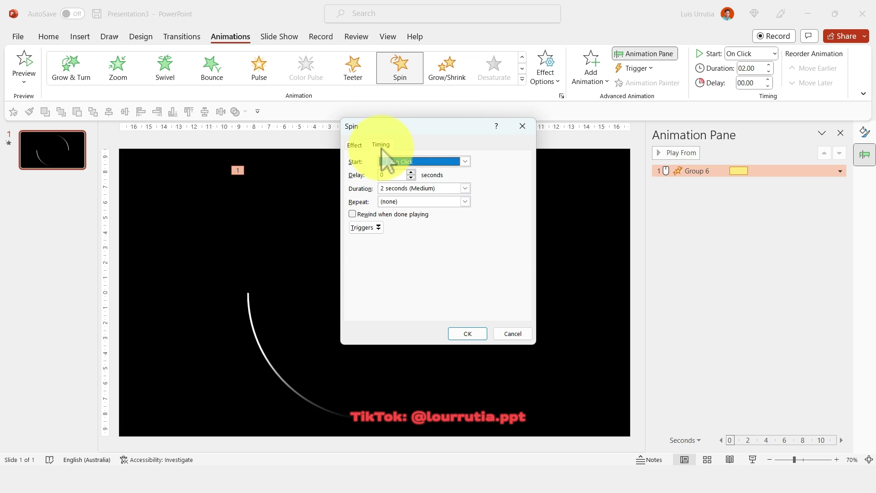
{"action": "left_click", "coordinate": [464, 188]}
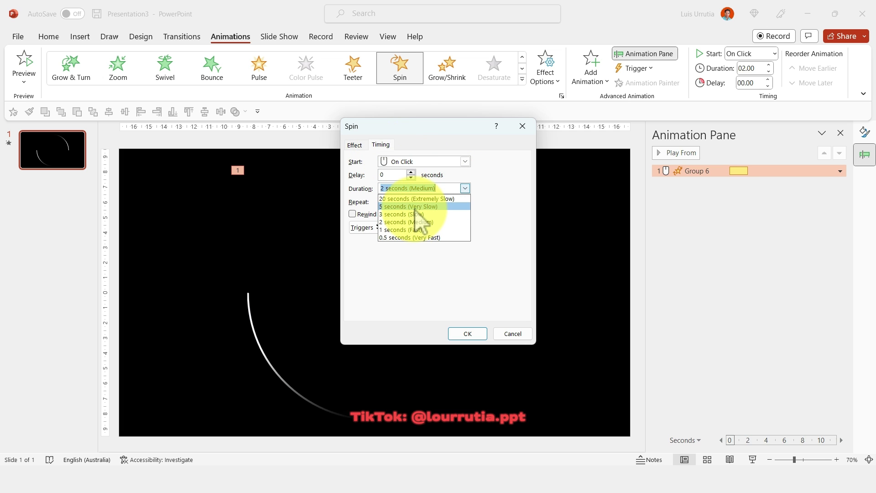
{"action": "left_click", "coordinate": [356, 145]}
{"action": "left_click", "coordinate": [380, 145]}
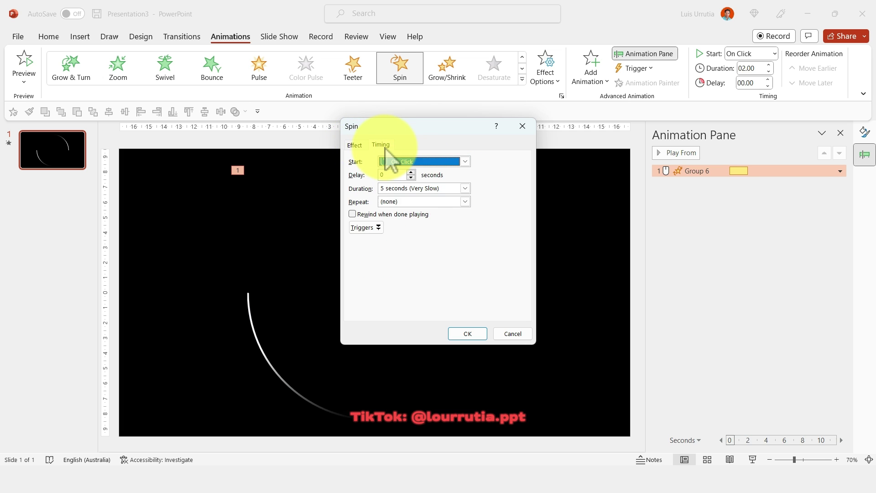
{"action": "left_click", "coordinate": [465, 201]}
{"action": "left_click", "coordinate": [434, 266]}
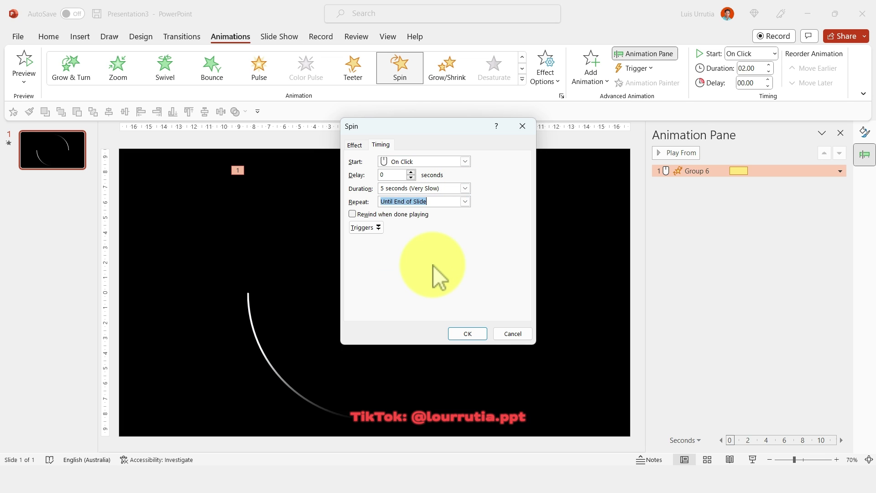
{"action": "left_click", "coordinate": [478, 334]}
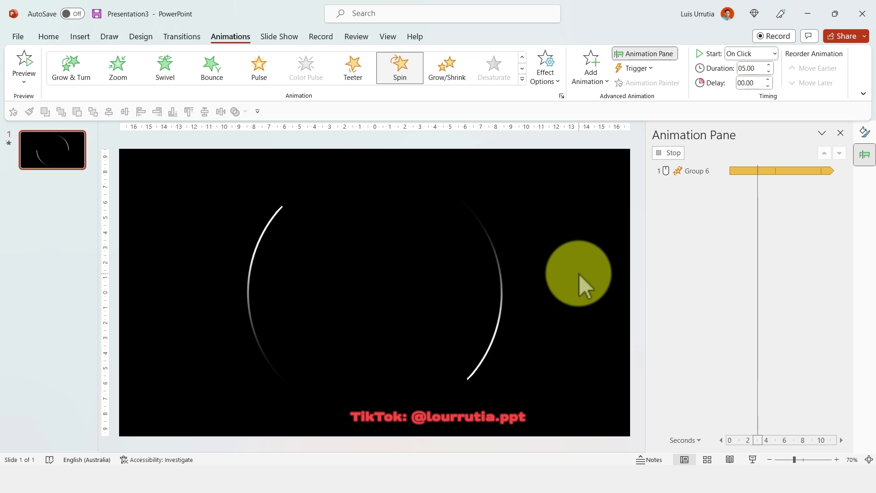
{"action": "left_click", "coordinate": [584, 271]}
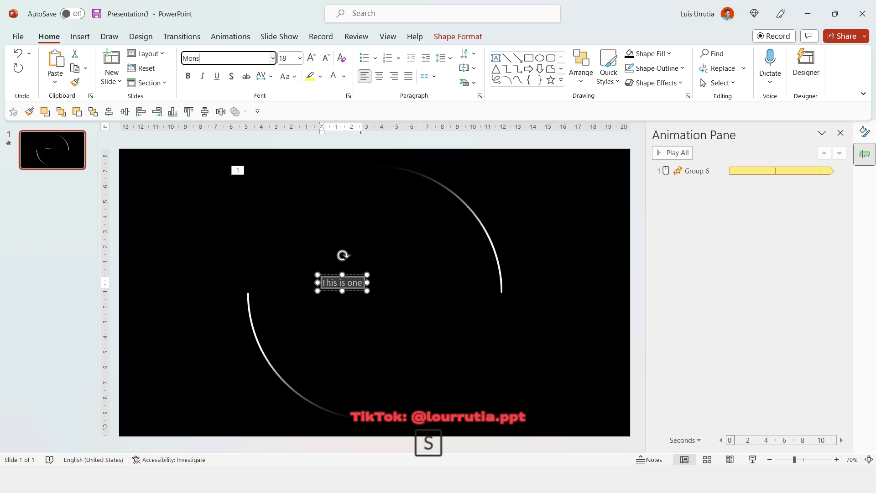
Set the text box's font to Montserrat and enter "This is one small step for a man, one giant leap for Mankind." on three lines.
{"action": "type", "text": "errat"}
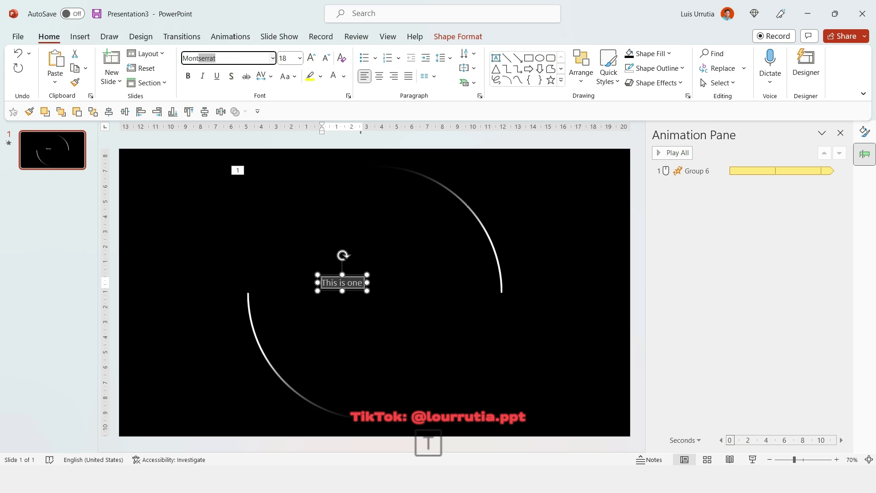
{"action": "key", "text": "Return"}
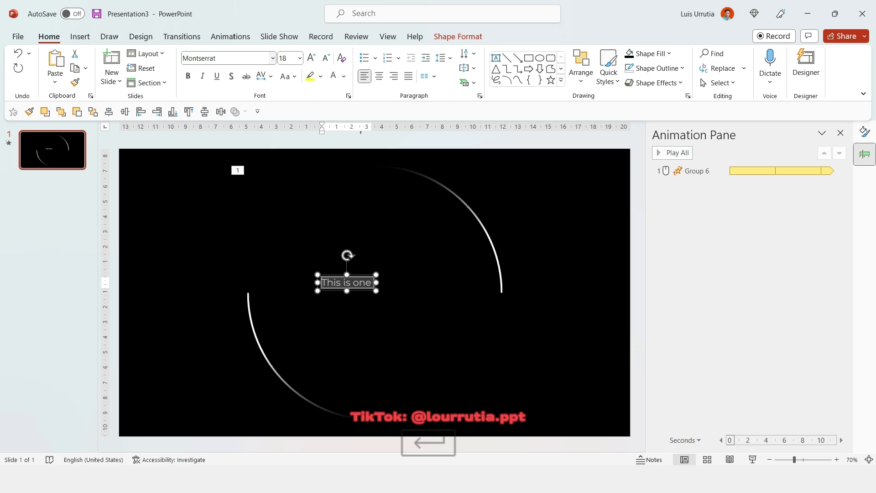
{"action": "type", "text": "Thi"}
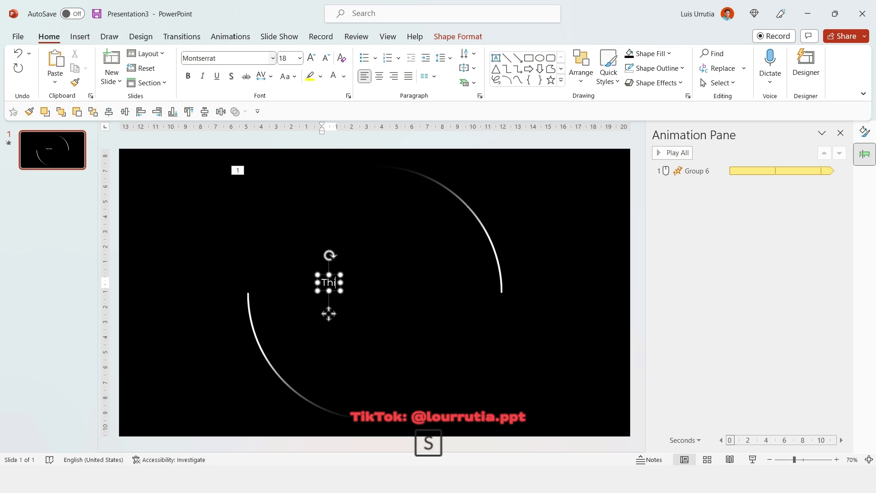
{"action": "type", "text": "s is one sma"}
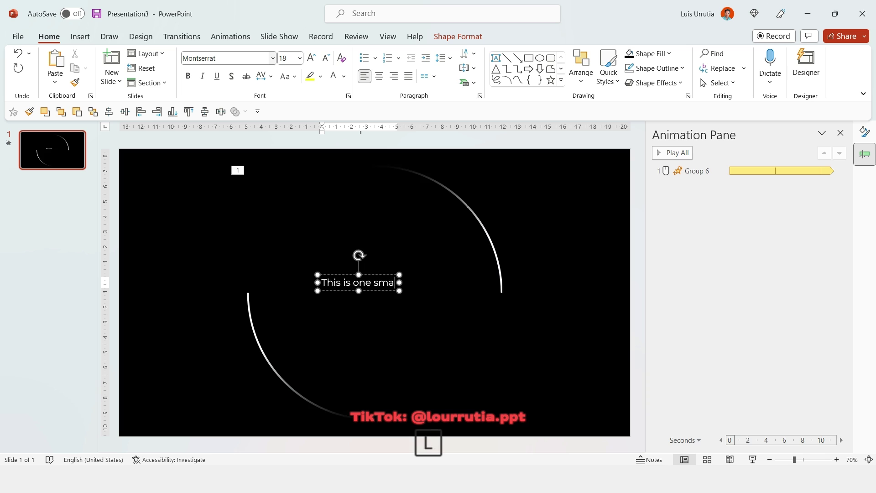
{"action": "type", "text": "ll step for"}
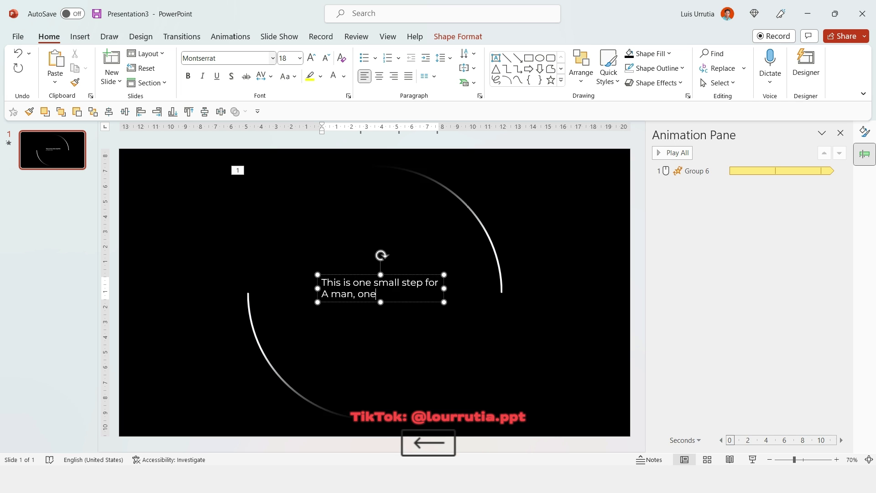
{"action": "key", "text": "BackSpace"}
{"action": "key", "text": "BackSpace"}
{"action": "key", "text": "BackSpace"}
{"action": "key", "text": "BackSpace"}
{"action": "key", "text": "BackSpace"}
{"action": "key", "text": "BackSpace"}
{"action": "key", "text": "BackSpace"}
{"action": "key", "text": "BackSpace"}
{"action": "key", "text": "BackSpace"}
{"action": "key", "text": "BackSpace"}
{"action": "type", "text": "a man, one giant leap for"}
{"action": "key", "text": "Return"}
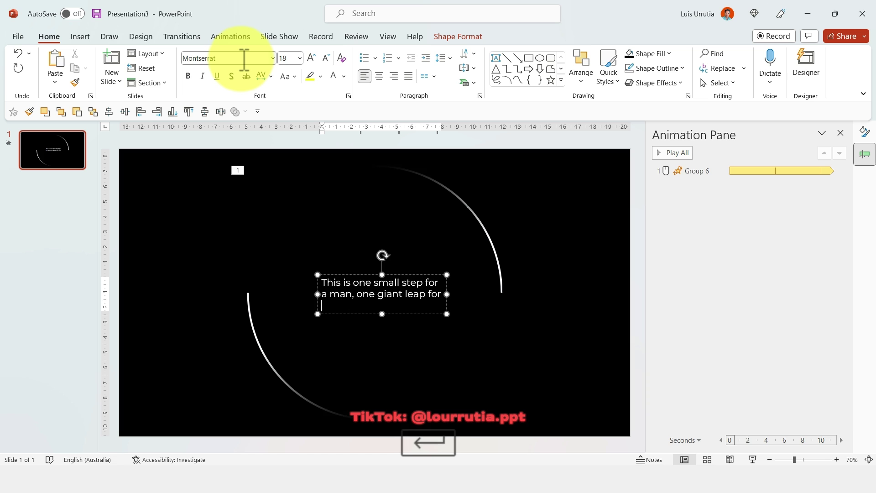
{"action": "type", "text": "mankind."}
Centre the quote's text and enlarge it to 24 pt.
{"action": "key", "text": "ctrl+a"}
{"action": "key", "text": "ctrl+e"}
{"action": "key", "text": "ctrl+shift+period"}
{"action": "key", "text": "ctrl+shift+period"}
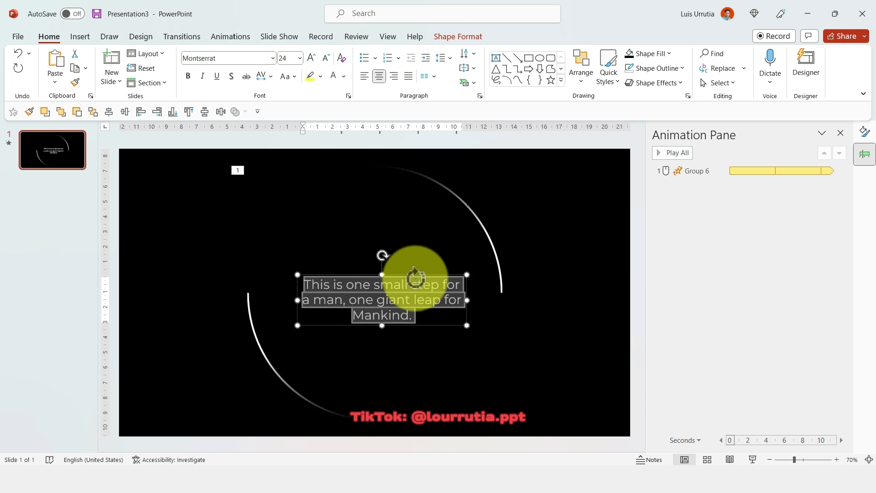
{"action": "key", "text": "Escape"}
Place a copy of the text box below the quote reading "-Neil Armstrong" in a smaller bold font.
{"action": "left_click_drag", "start_coordinate": [417, 268], "coordinate": [418, 323]}
{"action": "key", "text": "Return"}
{"action": "type", "text": "-N"}
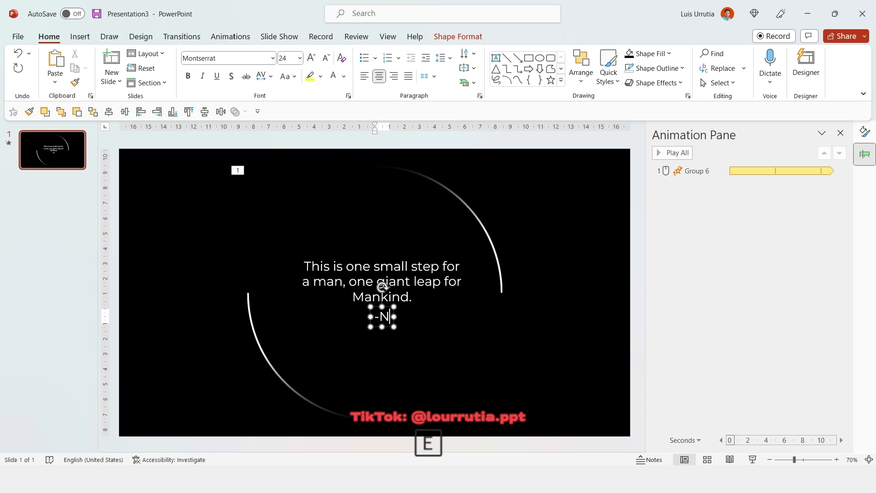
{"action": "type", "text": "eil Armstrong"}
{"action": "key", "text": "ctrl+a"}
{"action": "left_click", "coordinate": [325, 58]}
{"action": "left_click", "coordinate": [326, 58]}
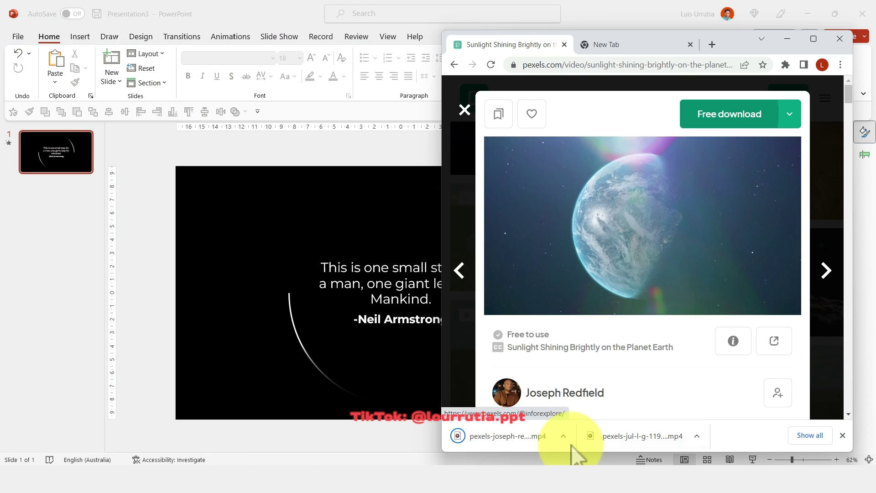
Place the Earth video from the Downloads folder on the slide, aligned to cover it fully, and send it behind the quote and arcs.
{"action": "left_click", "coordinate": [564, 436]}
{"action": "left_click", "coordinate": [574, 396]}
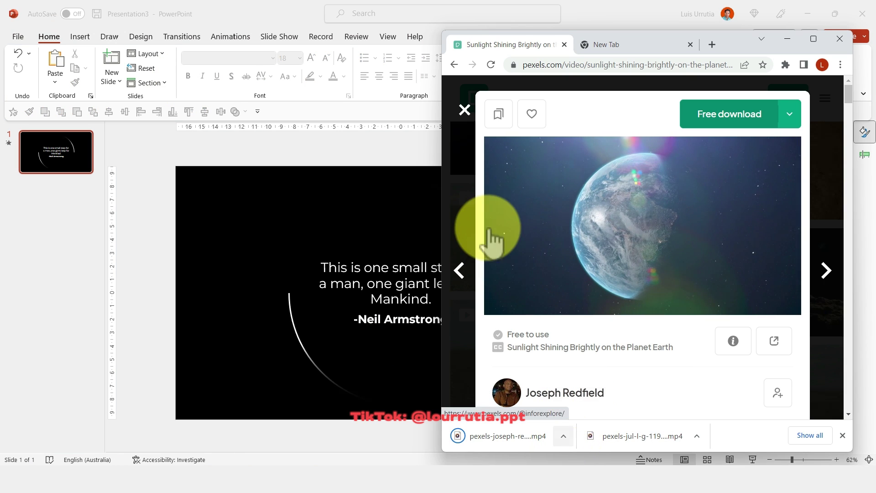
{"action": "left_click", "coordinate": [566, 435]}
{"action": "left_click", "coordinate": [594, 395]}
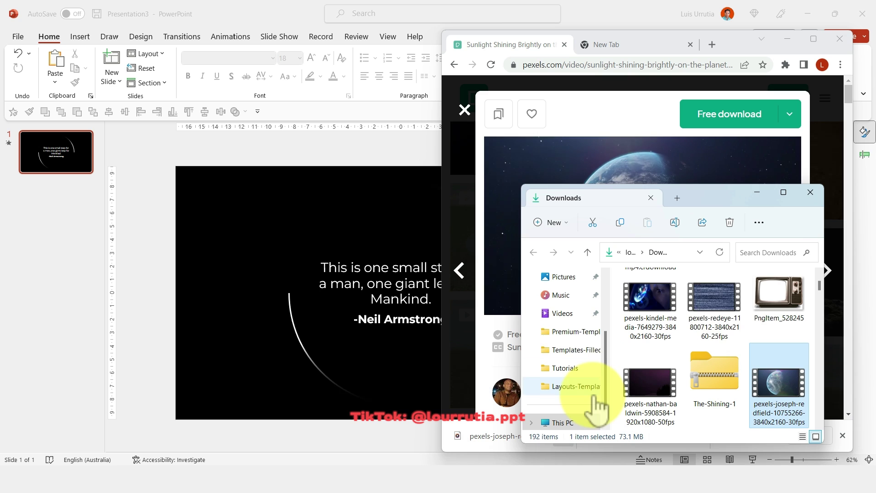
{"action": "left_click_drag", "start_coordinate": [811, 393], "coordinate": [250, 221]}
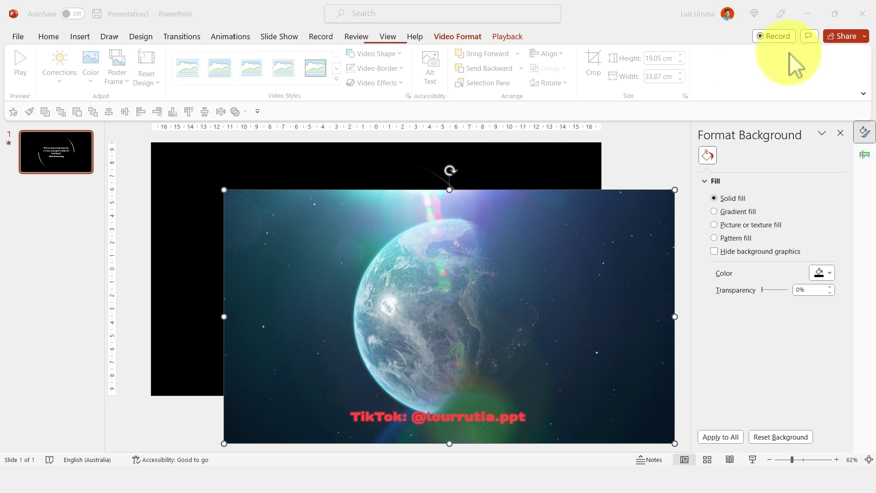
{"action": "mouse_move", "coordinate": [385, 209]}
{"action": "left_mouse_down"}
{"action": "mouse_move", "coordinate": [397, 201]}
{"action": "mouse_move", "coordinate": [403, 208]}
{"action": "mouse_move", "coordinate": [399, 202]}
{"action": "left_mouse_up"}
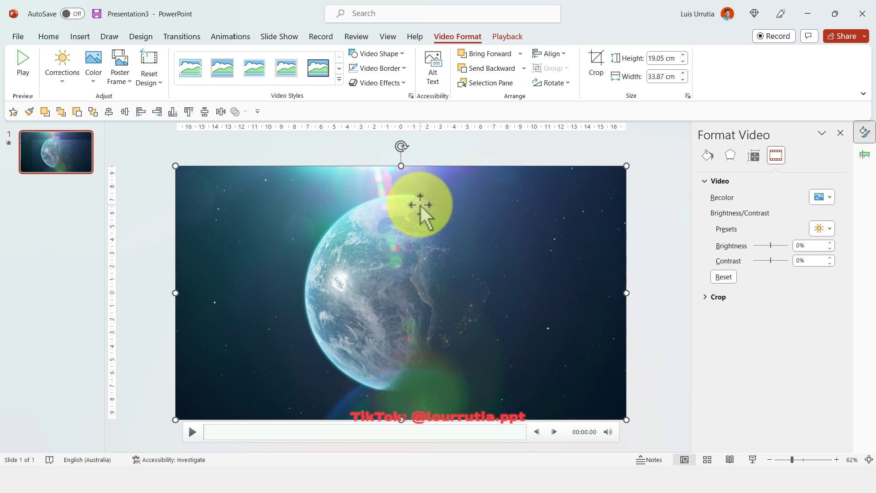
{"action": "right_click", "coordinate": [415, 205]}
{"action": "left_click", "coordinate": [483, 302]}
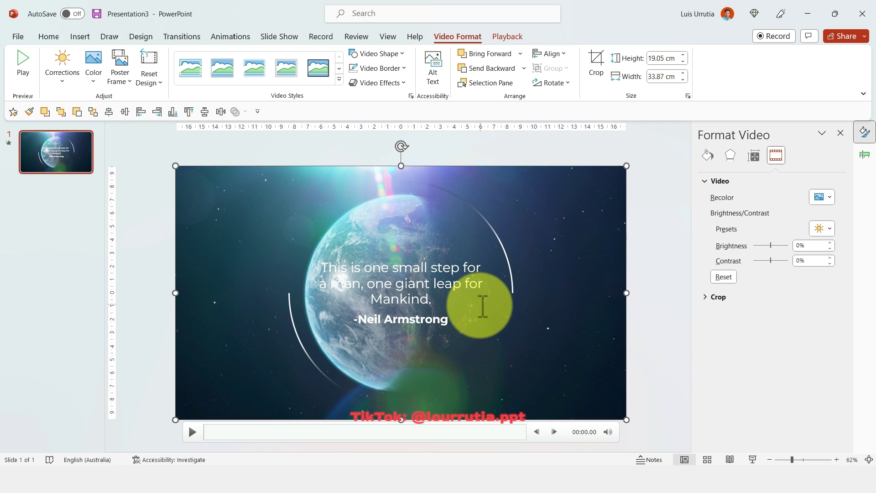
Recolor the Earth video to grayscale and set its brightness to -53% and contrast to 20%.
{"action": "left_click", "coordinate": [831, 198]}
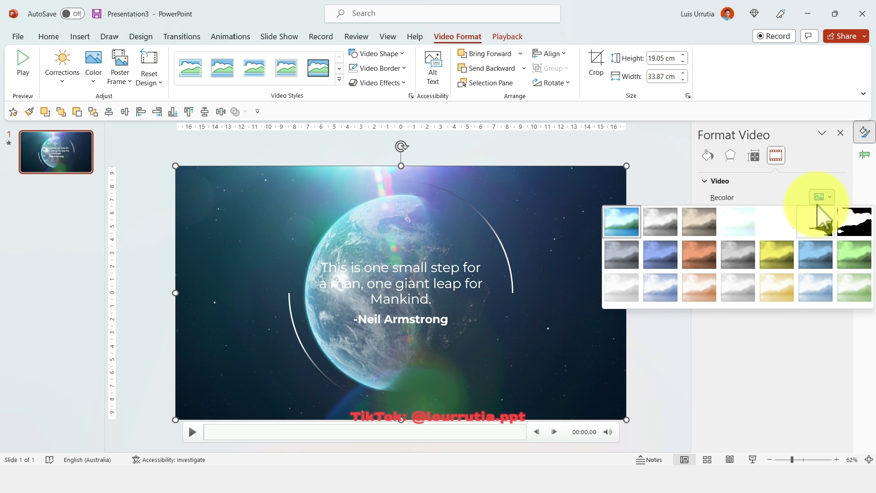
{"action": "left_click", "coordinate": [672, 228]}
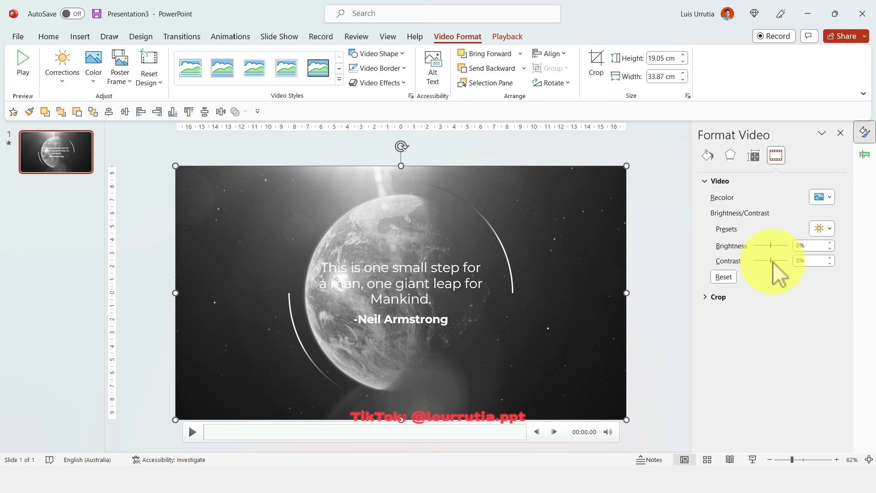
{"action": "mouse_move", "coordinate": [772, 246]}
{"action": "left_mouse_down"}
{"action": "mouse_move", "coordinate": [763, 247]}
{"action": "mouse_move", "coordinate": [776, 259]}
{"action": "left_mouse_up"}
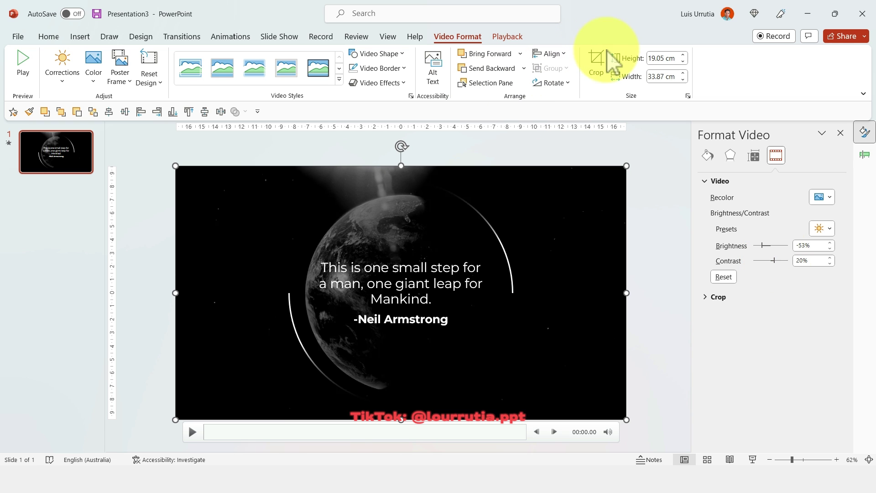
Enlarge the Earth video from its centre within the slide-sized crop frame to fit the planet to the arcs, and preview the playback.
{"action": "left_click", "coordinate": [594, 72]}
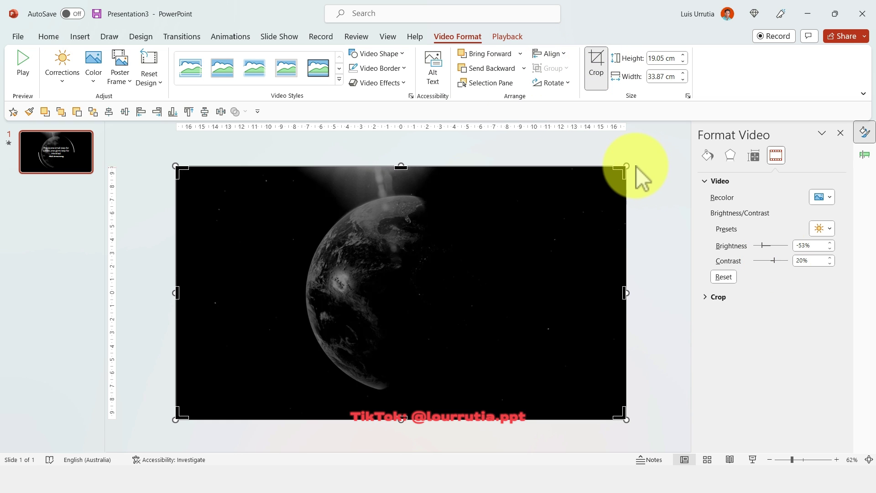
{"action": "left_click_drag", "start_coordinate": [632, 166], "coordinate": [656, 152]}
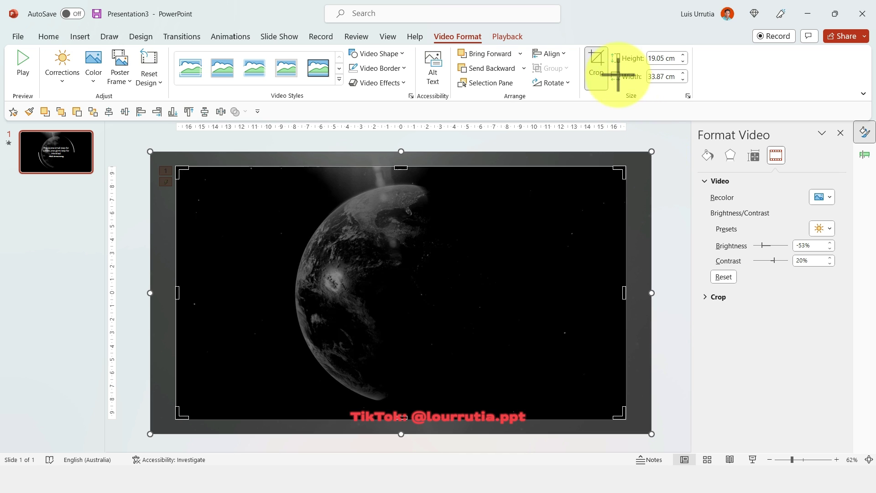
{"action": "left_click", "coordinate": [598, 68]}
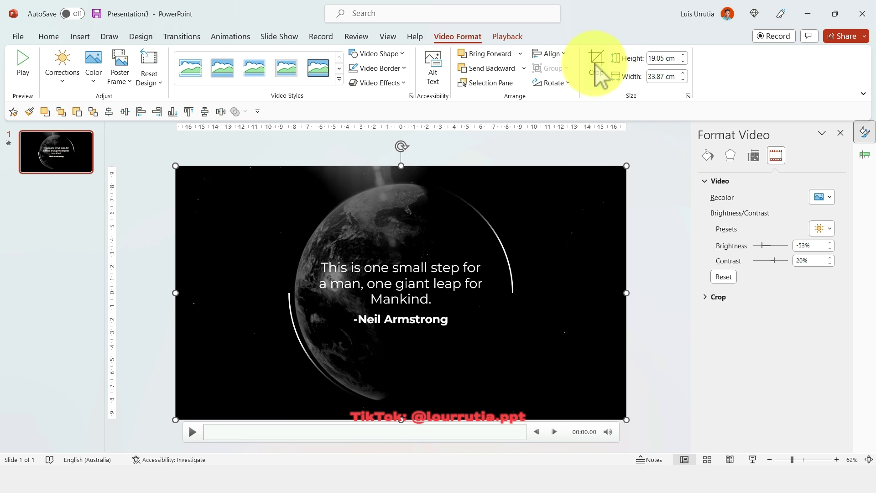
{"action": "left_click", "coordinate": [596, 65]}
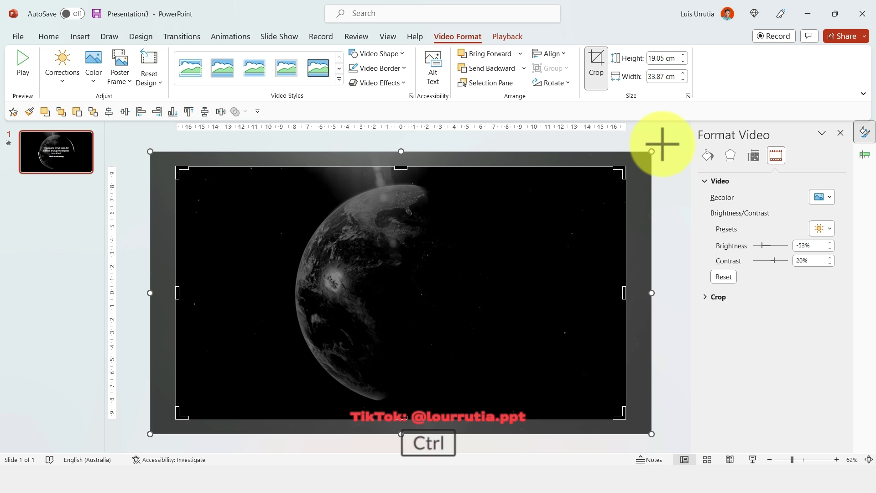
{"action": "left_click_drag", "start_coordinate": [652, 151], "coordinate": [661, 147]}
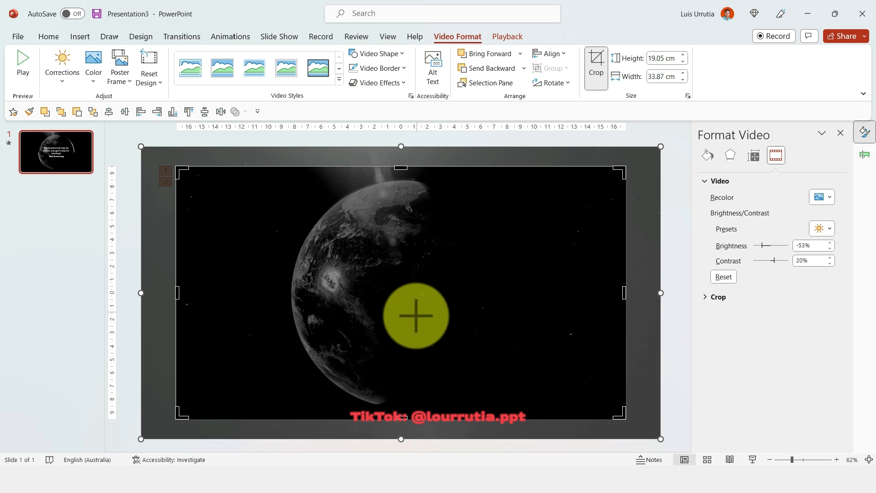
{"action": "left_click_drag", "start_coordinate": [416, 316], "coordinate": [436, 289]}
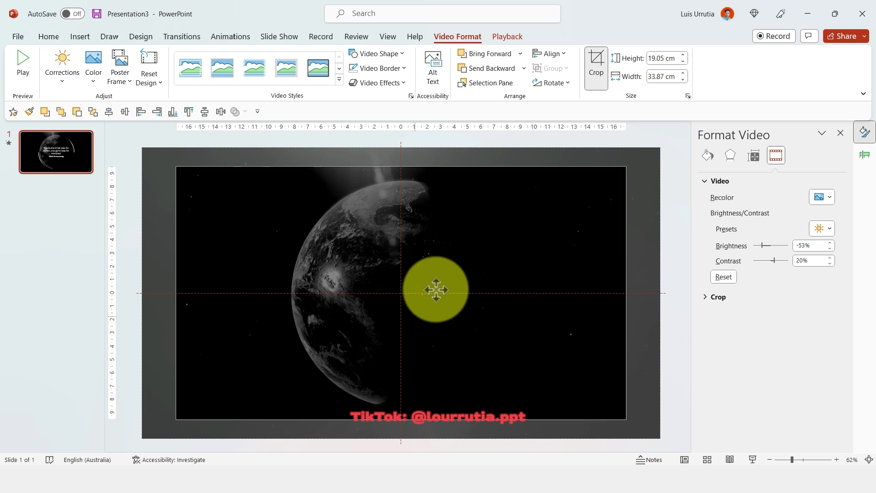
{"action": "left_click", "coordinate": [595, 70]}
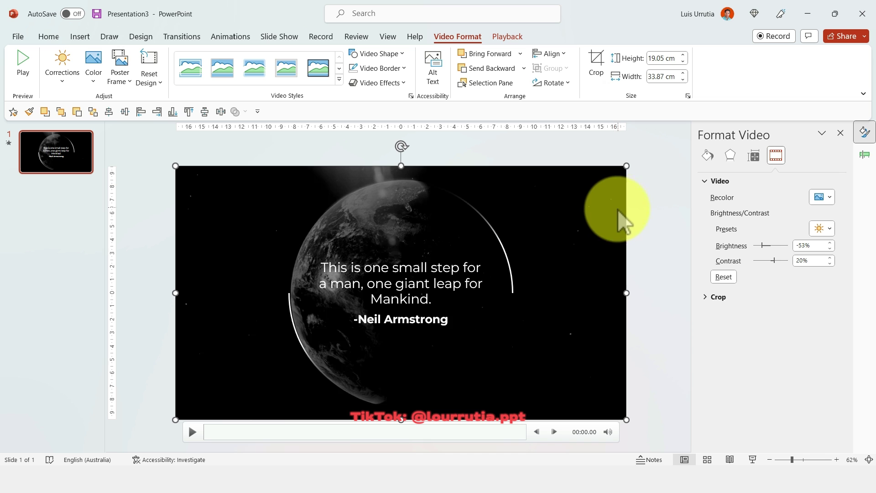
{"action": "left_click", "coordinate": [191, 433]}
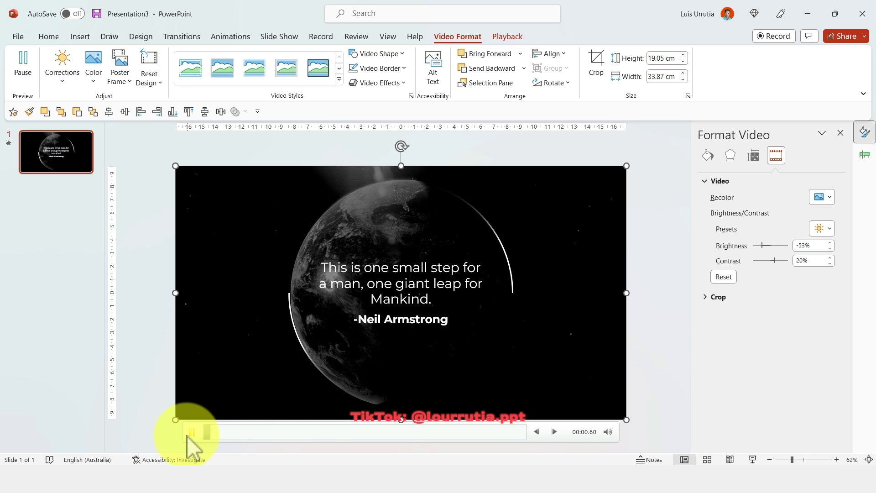